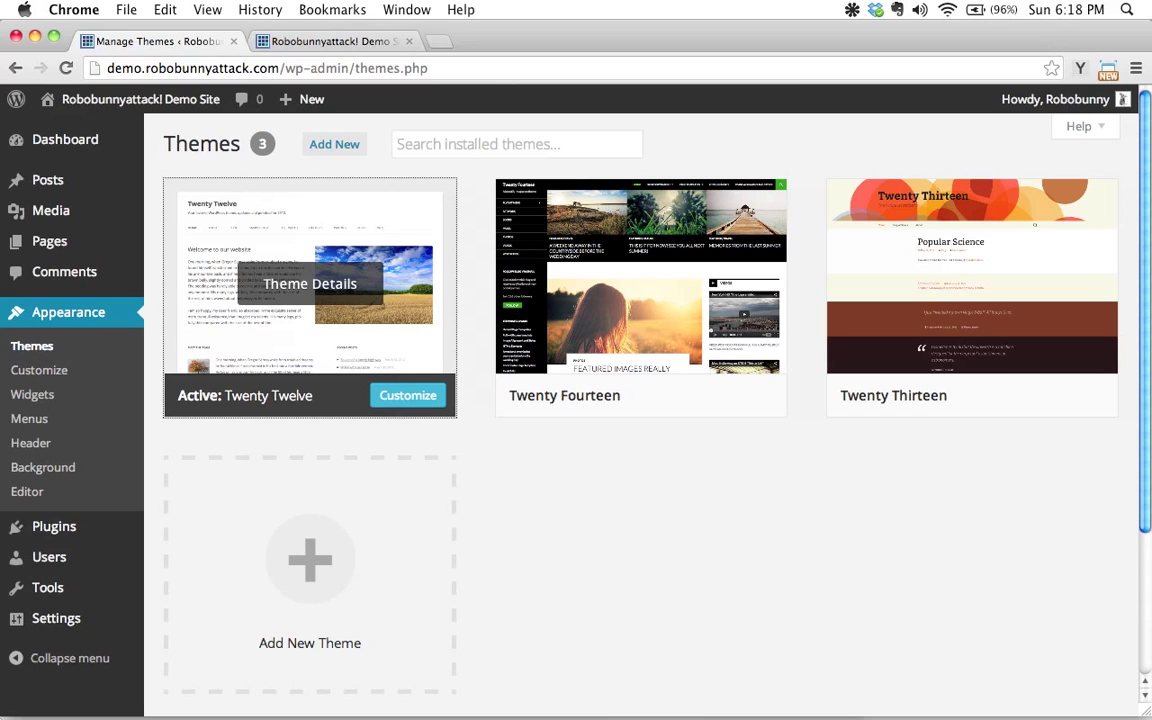
Step: Switch from Chrome to TextWrangler to show the Twenty Twelve Child style.css
key("super+Tab")
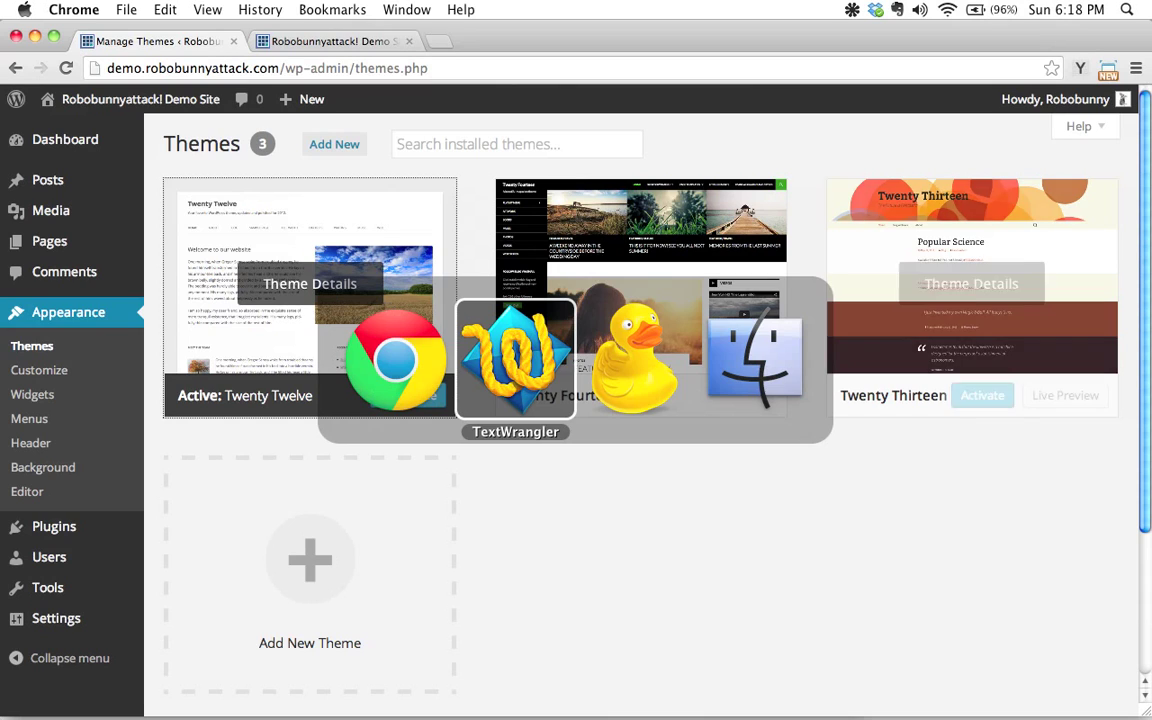
key("super+Tab")
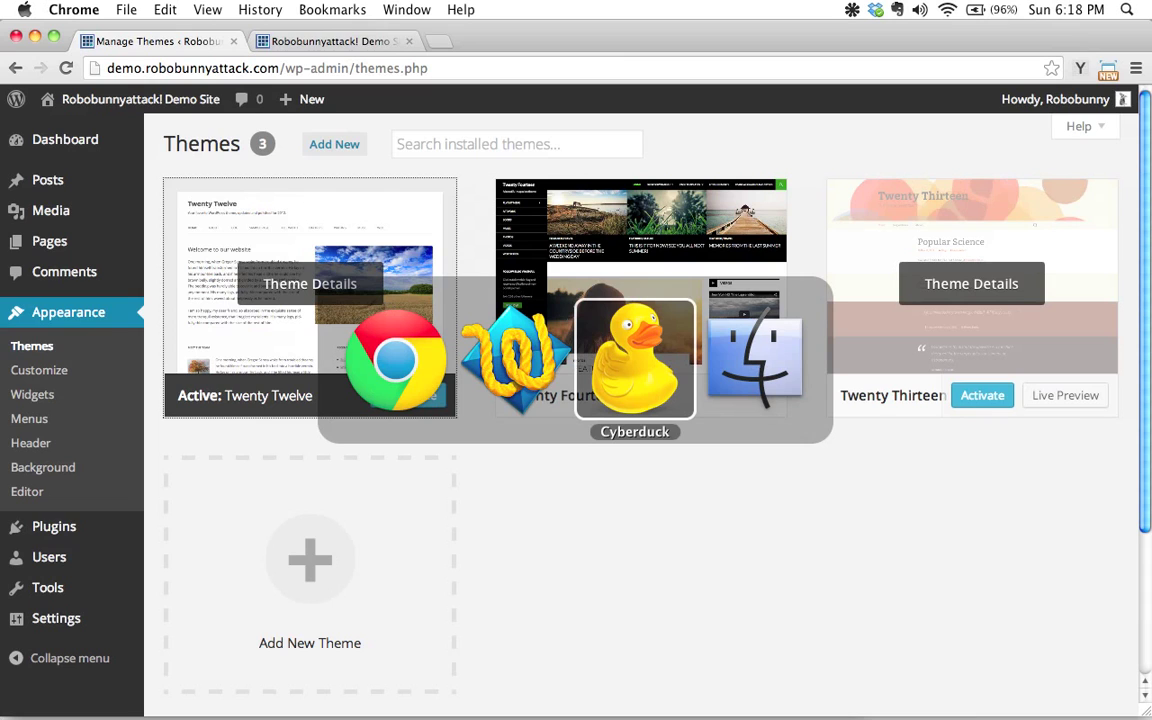
key("super+shift+Tab")
key("super+shift+Tab")
key("super+Tab")
key("super+Tab")
key("super+shift+Tab")
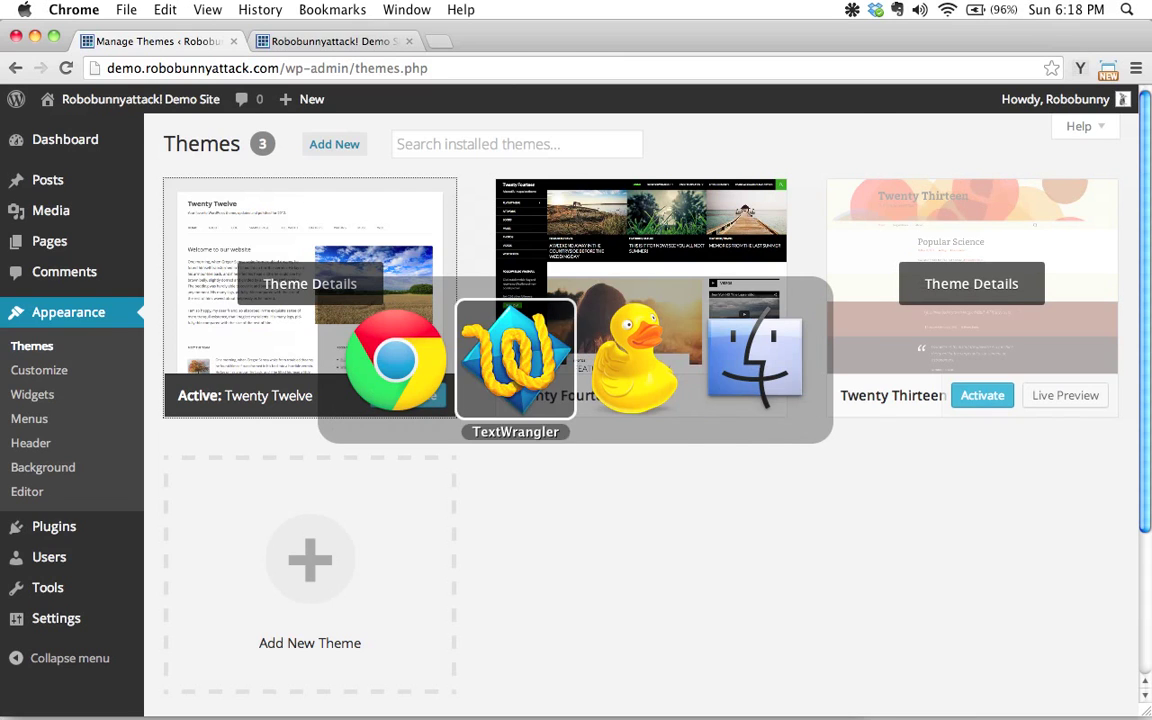
Step: Highlight the theme header block, the Theme Name line and the Template: twentytwelve line
left_click(671, 373)
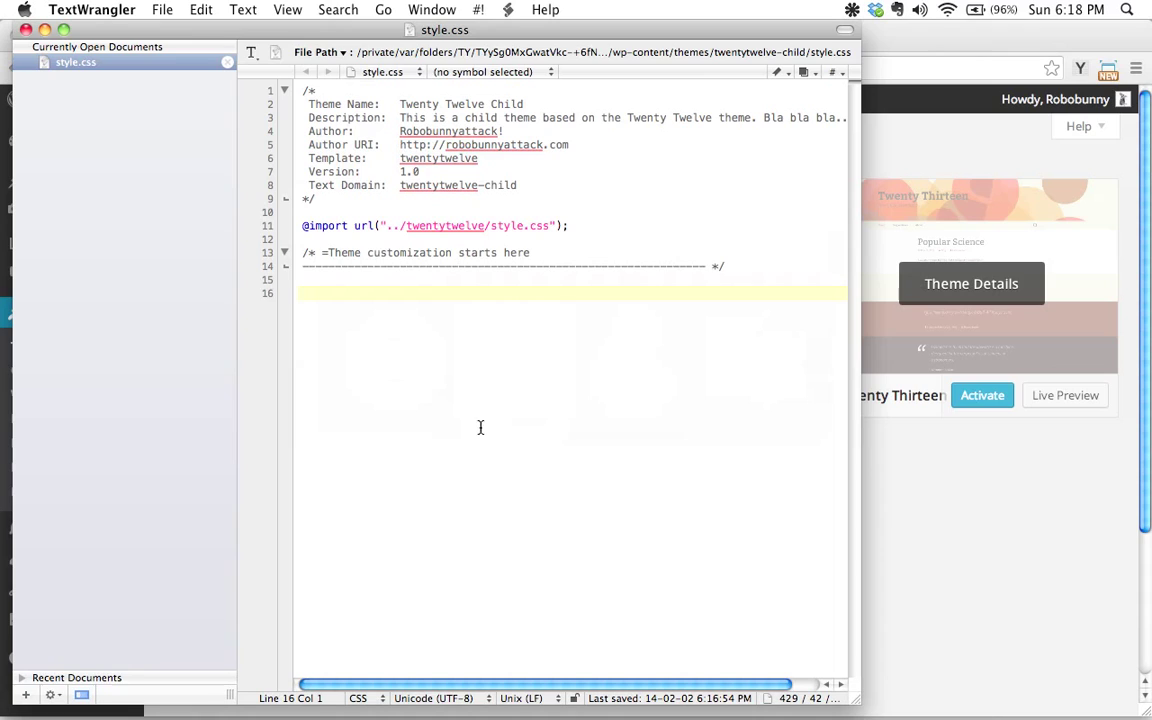
left_click(473, 370)
left_click_drag(300, 100, 540, 190)
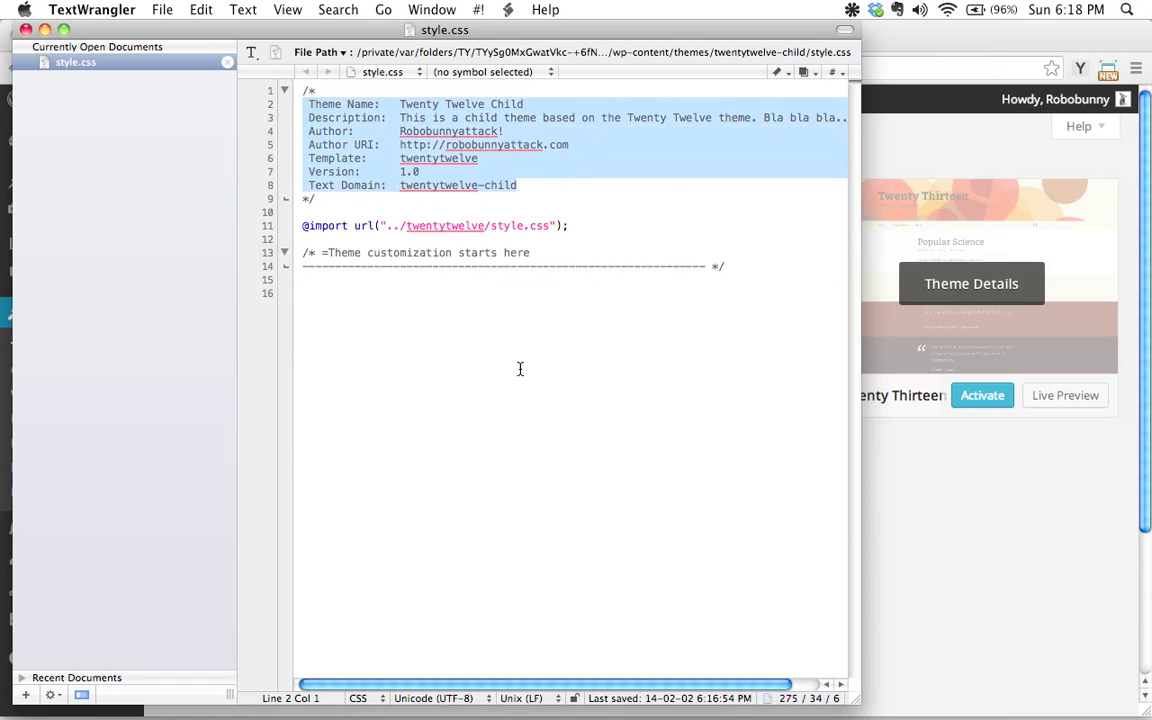
left_click(520, 375)
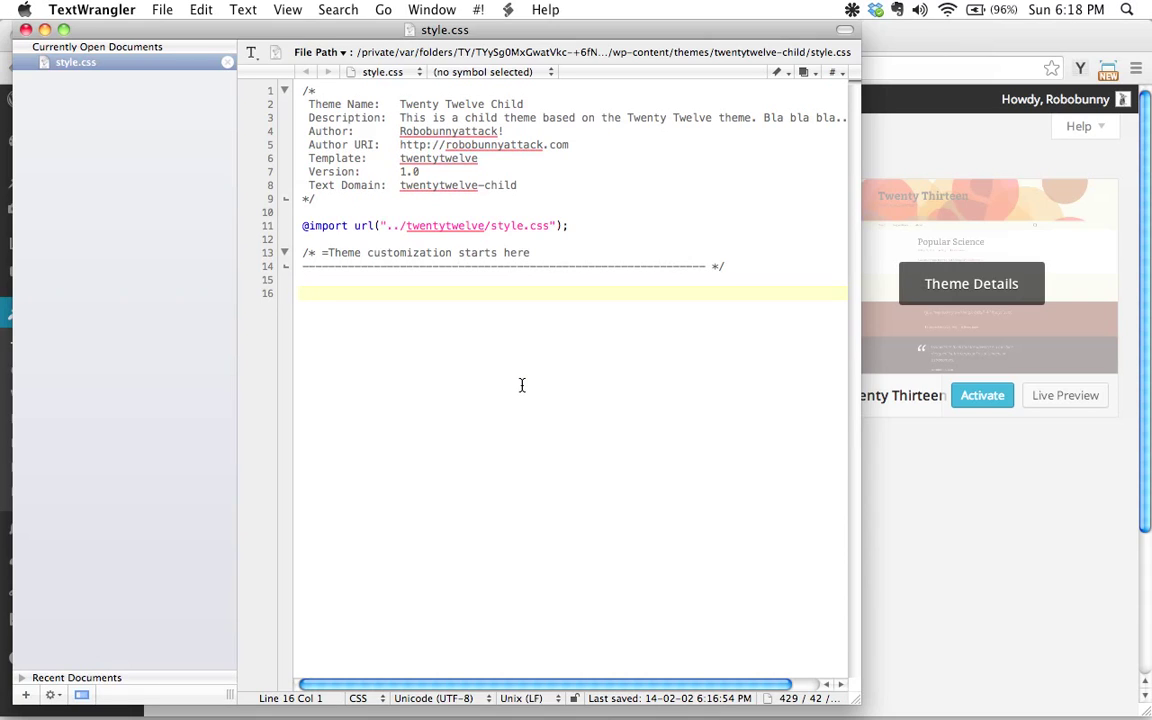
left_click(320, 104)
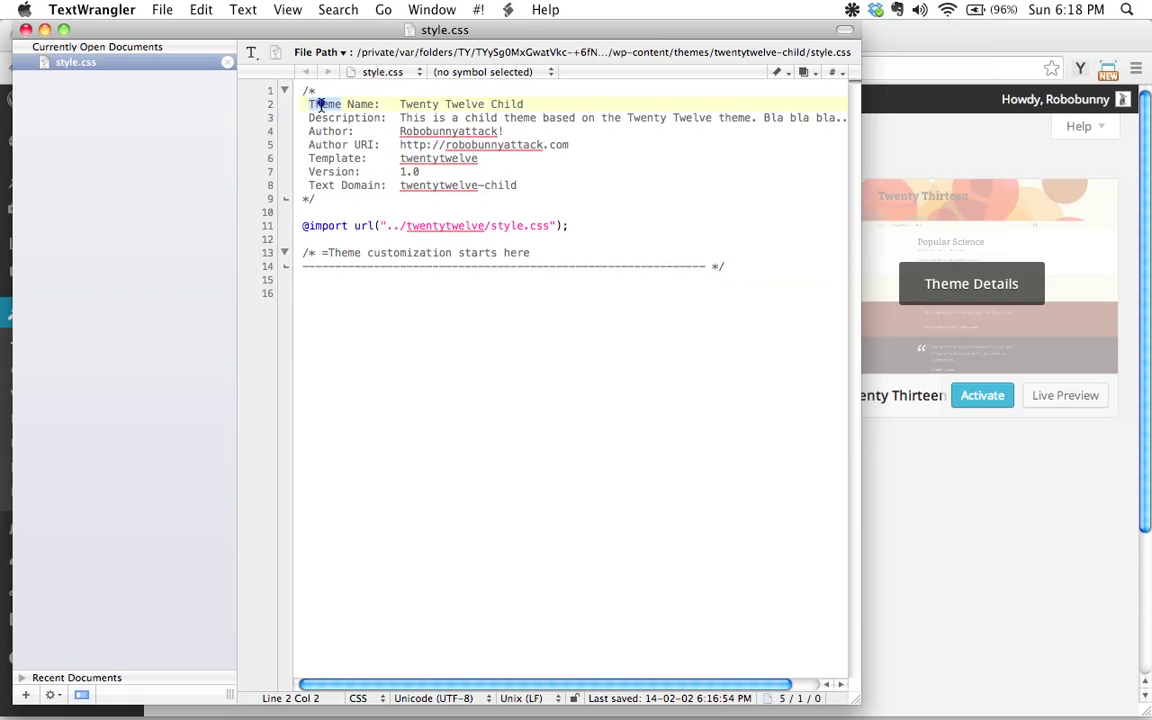
triple_click(320, 104)
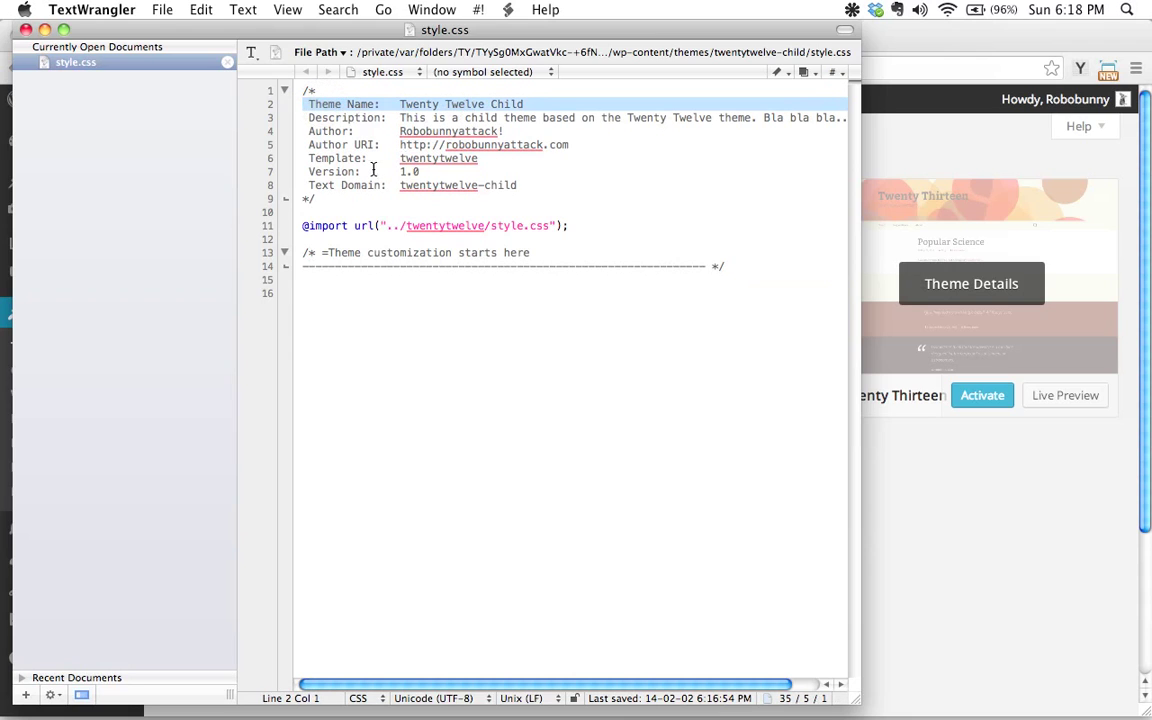
left_click(320, 160)
triple_click(320, 160)
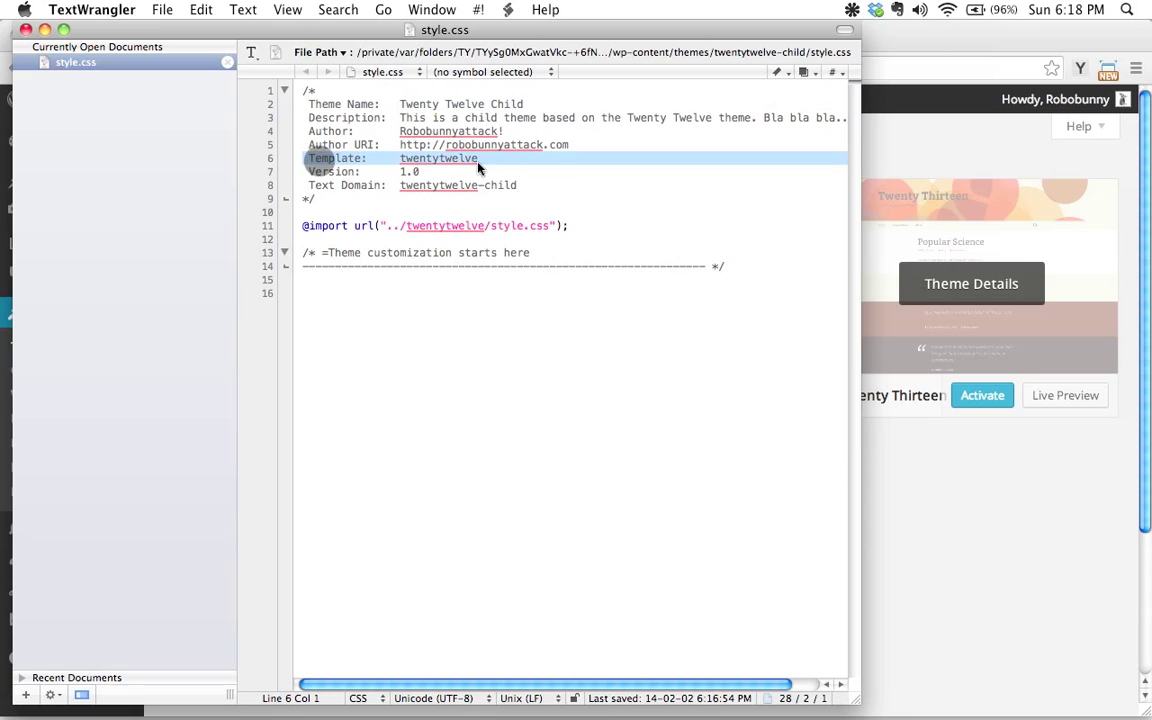
left_click(531, 448)
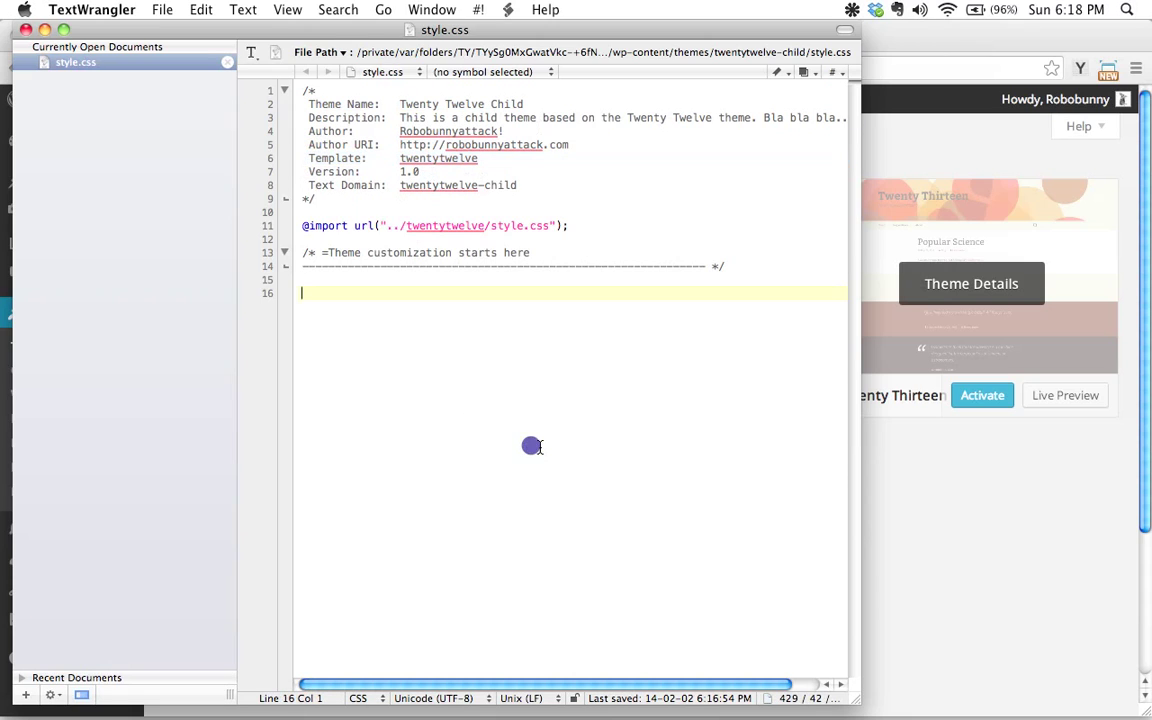
triple_click(325, 226)
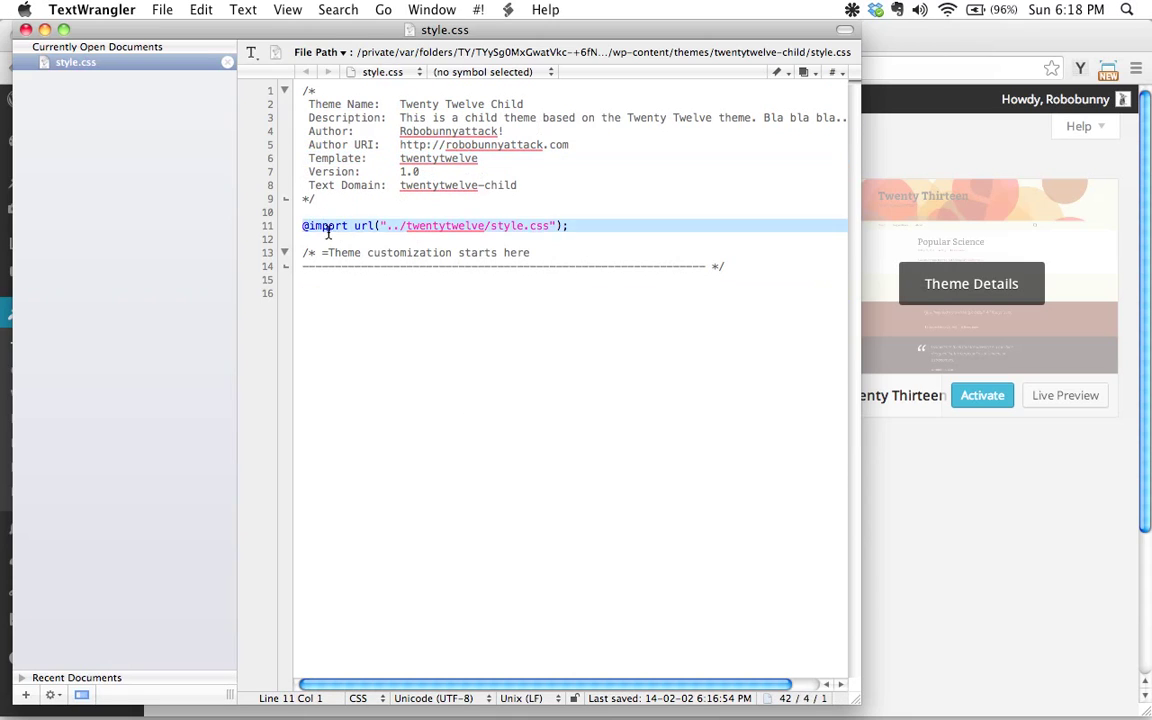
left_click(466, 458)
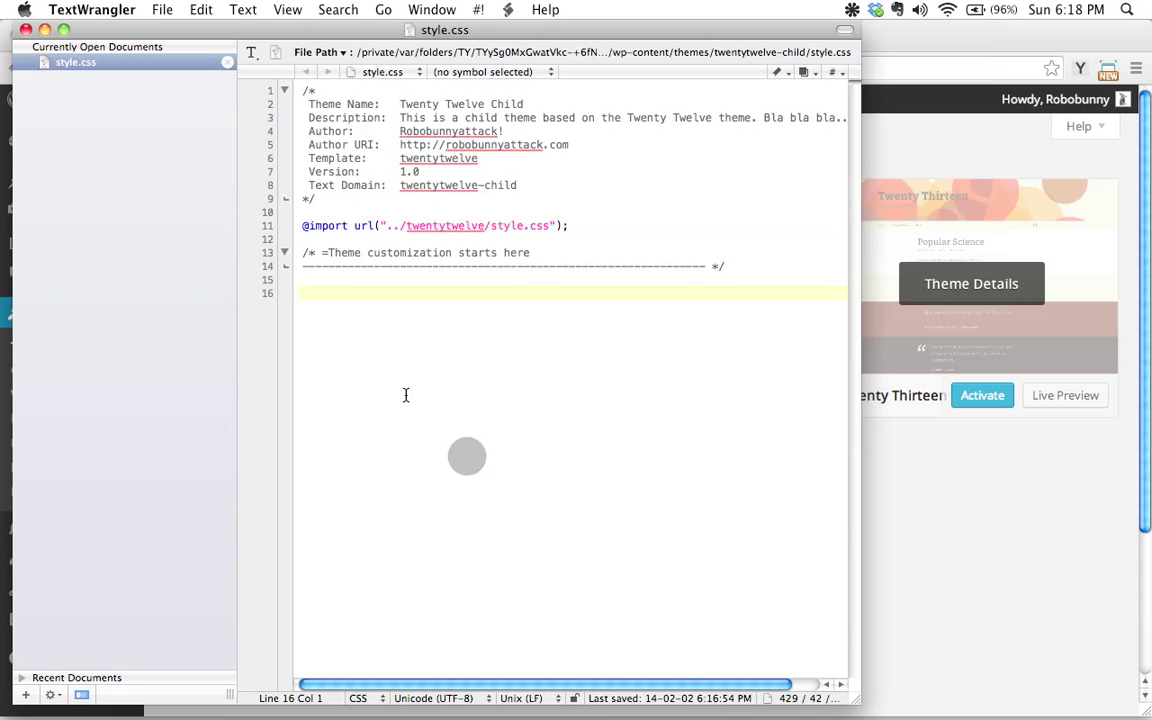
left_click(445, 158)
triple_click(370, 105)
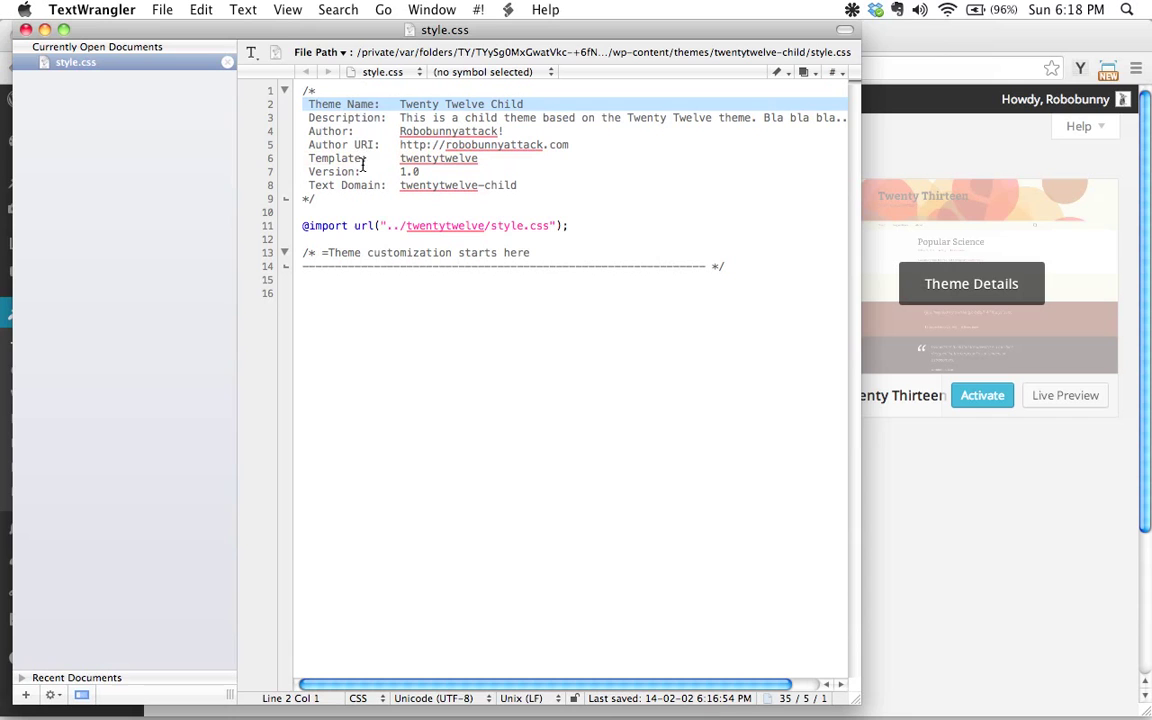
left_click(361, 146)
triple_click(361, 159)
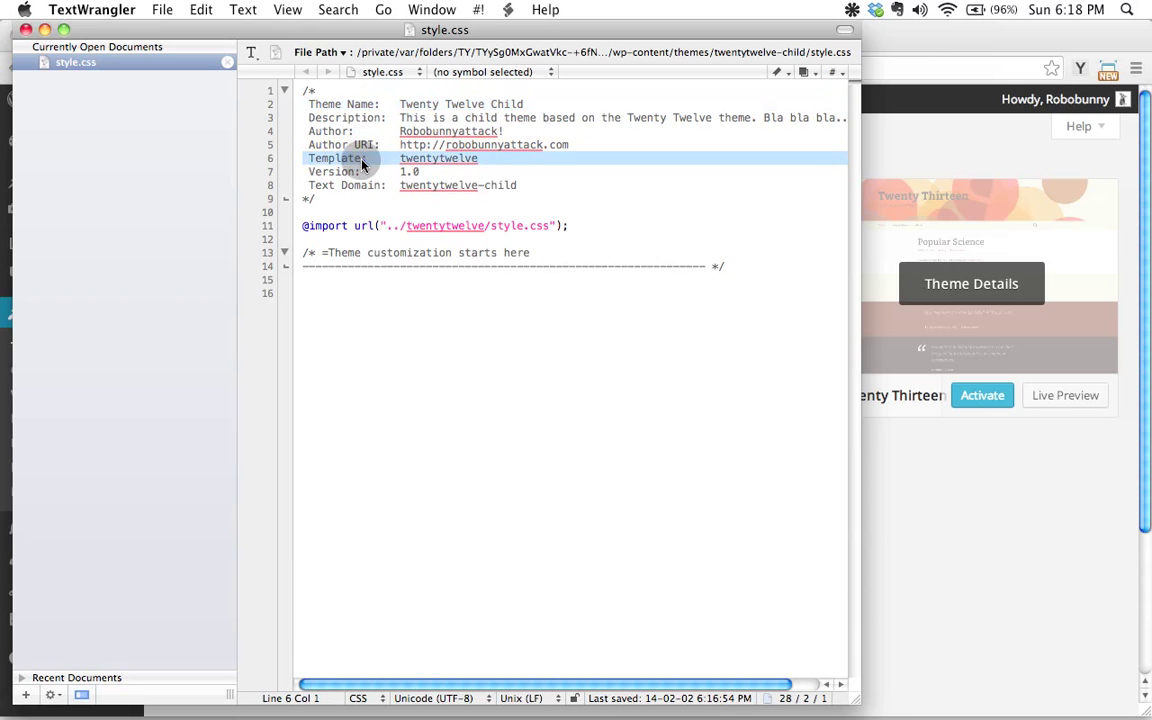
left_click(406, 455)
left_click(943, 568)
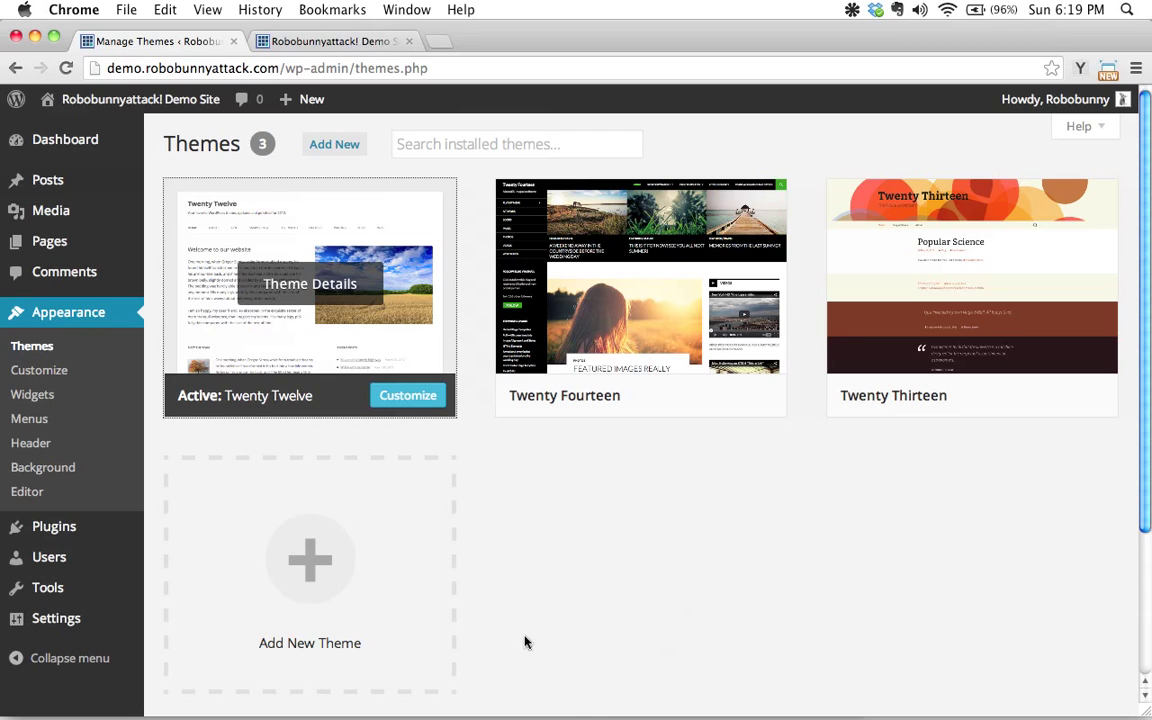
Step: Reload the Themes page and scroll down to the new Twenty Twelve Child card
left_click(67, 68)
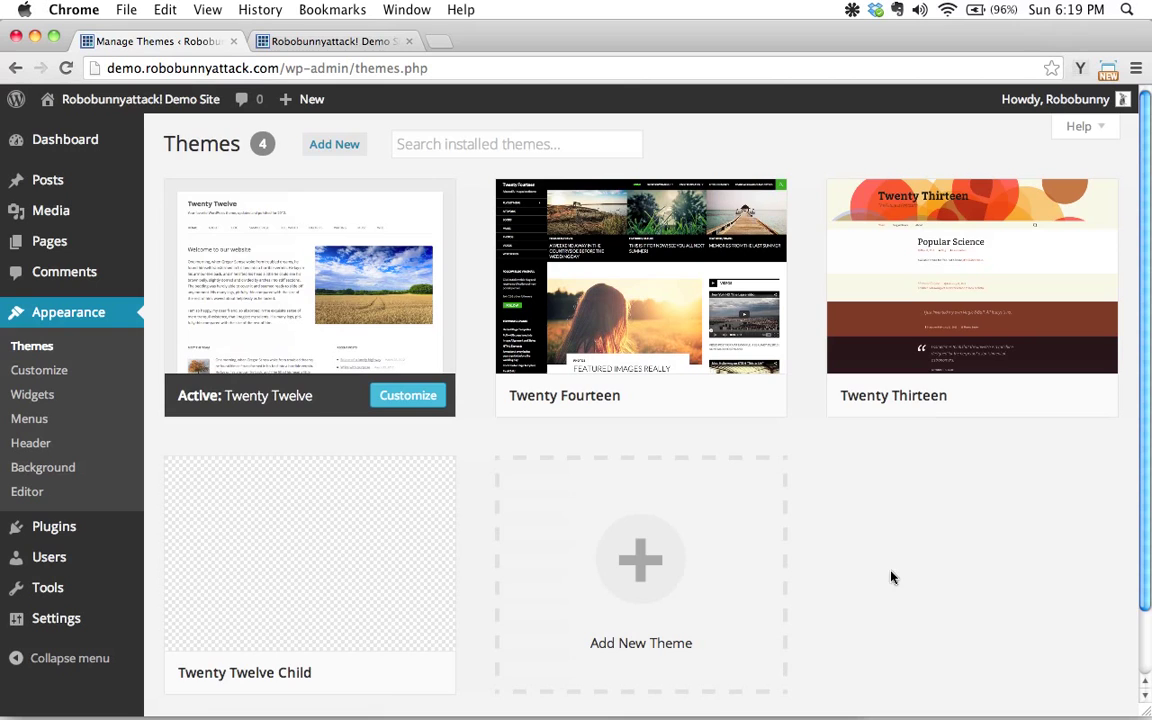
scroll(903, 573, "down", 2)
mouse_move(380, 517)
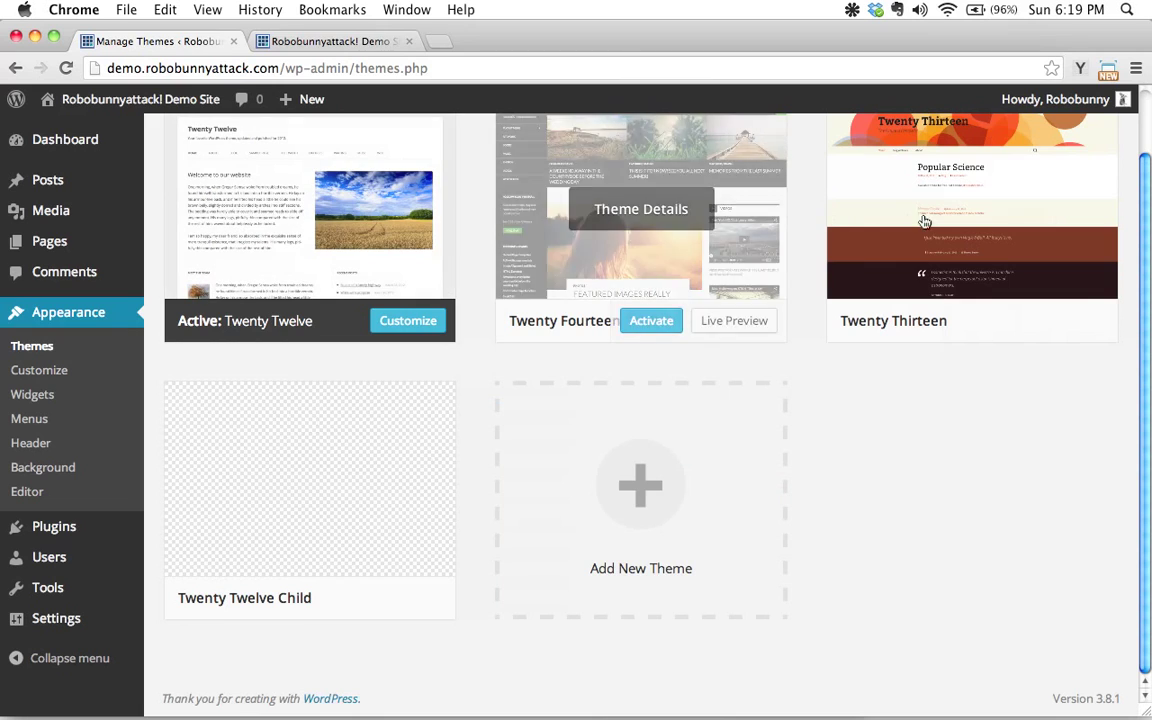
mouse_move(260, 494)
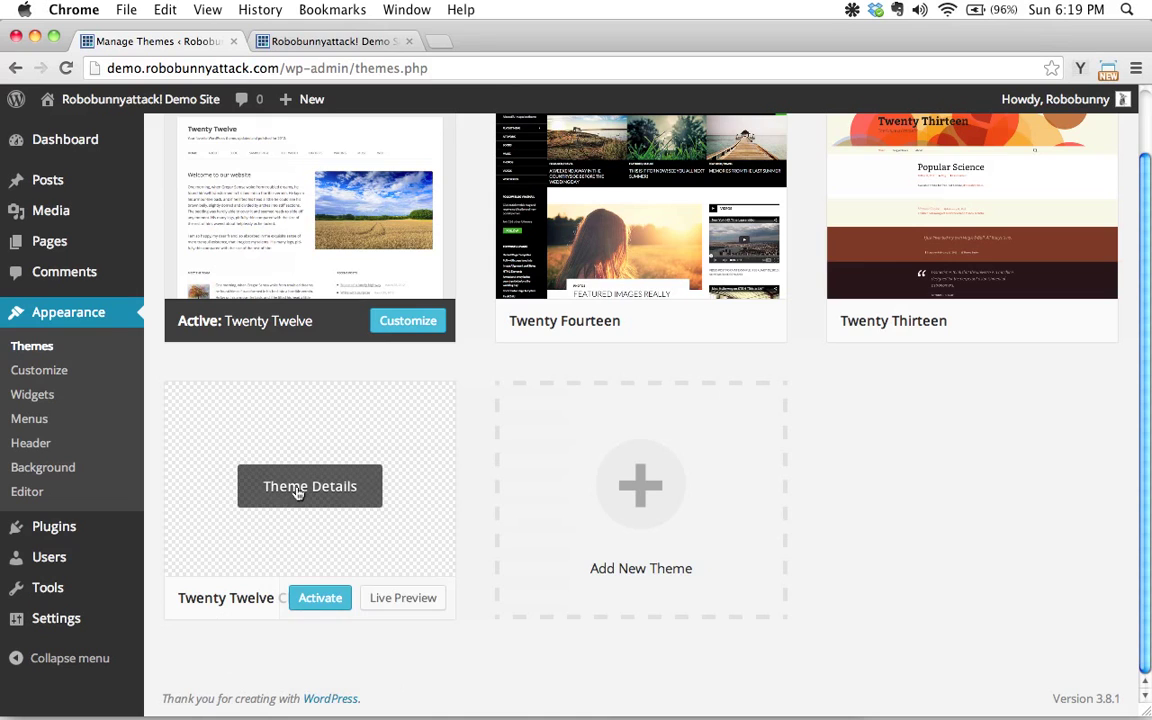
Step: Open Twenty Twelve Child's theme details and compare its version 1.0 with style.css
left_click(304, 490)
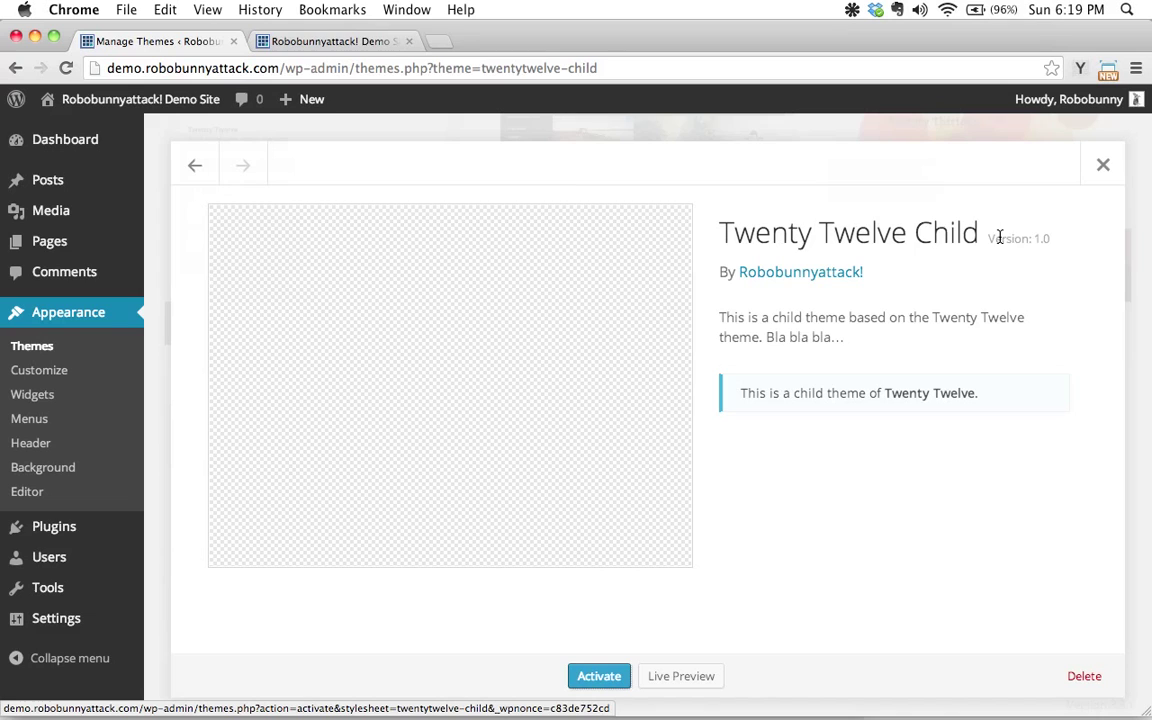
key("super+Tab")
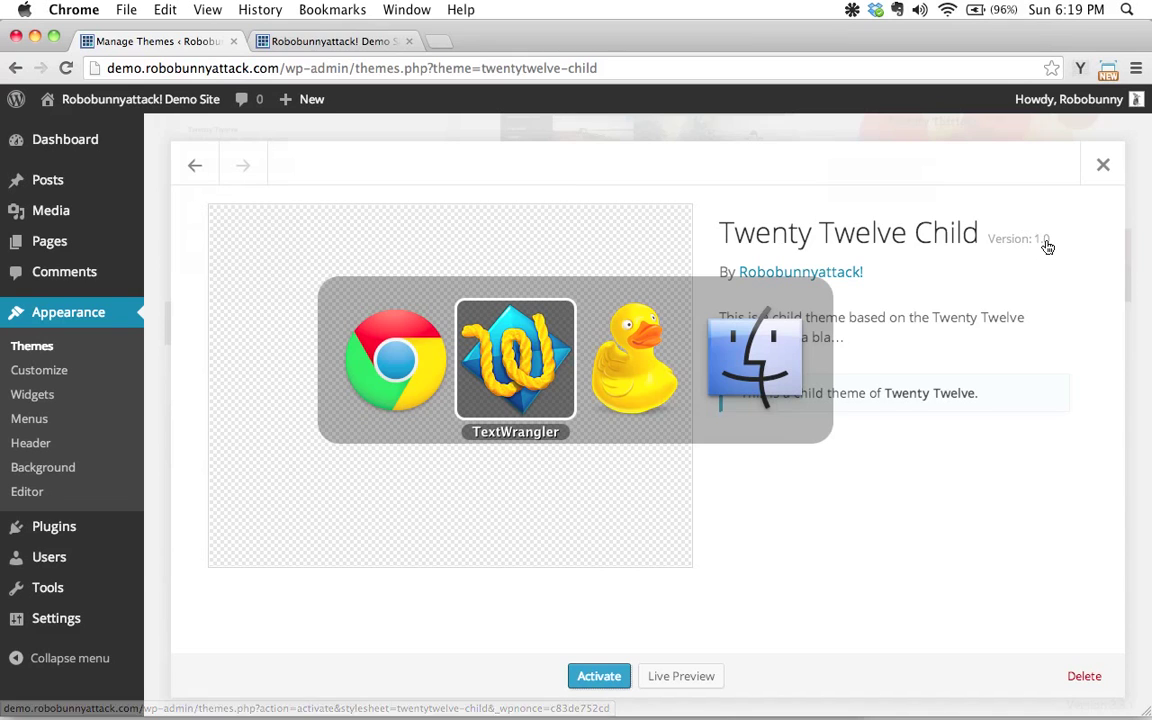
key("super+Tab")
key("super+shift+Tab")
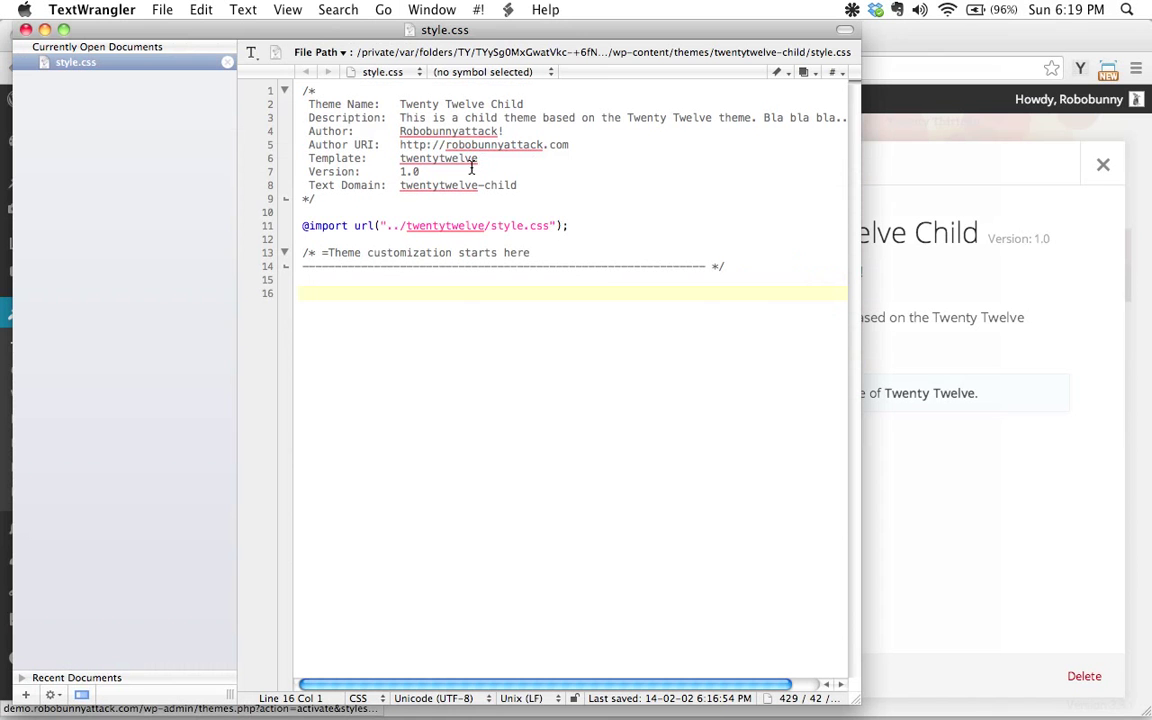
left_click(458, 172)
key("super+Tab")
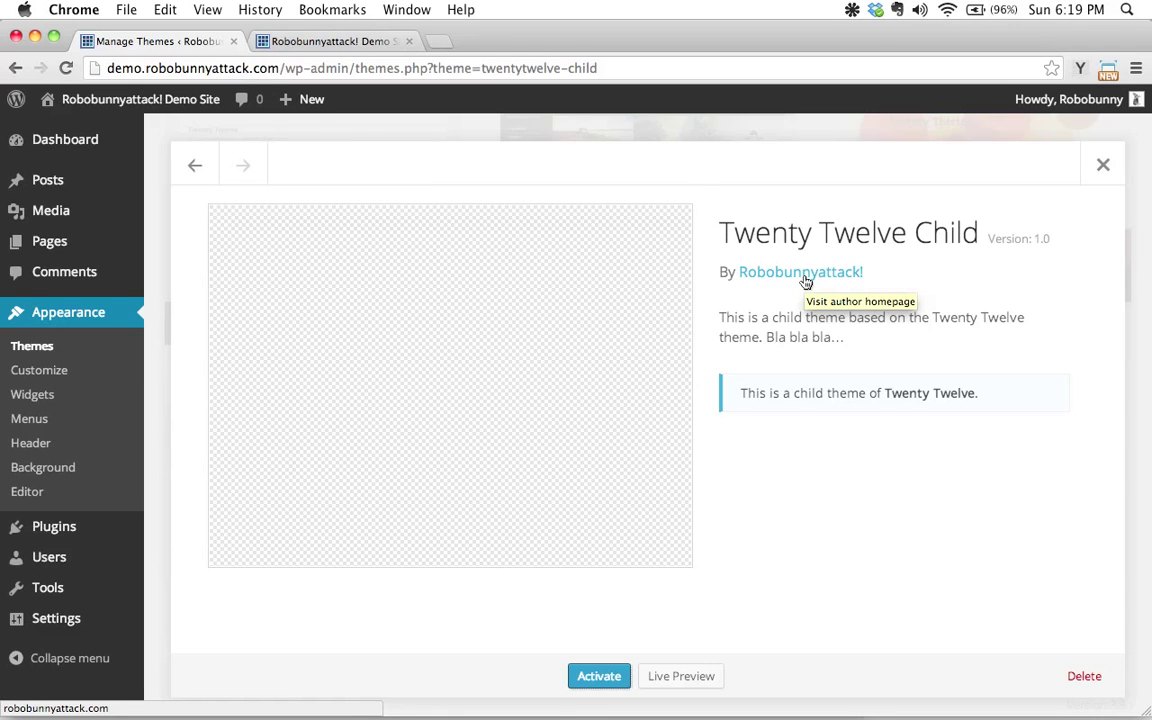
key("super+Tab")
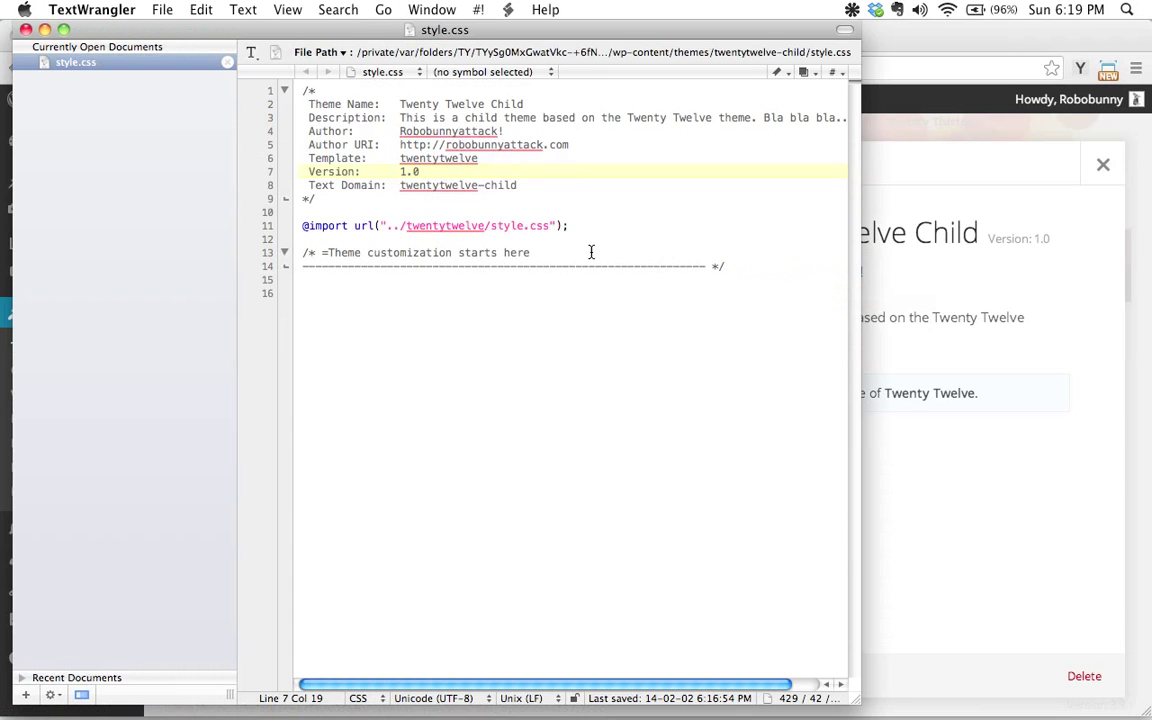
key("super+Tab")
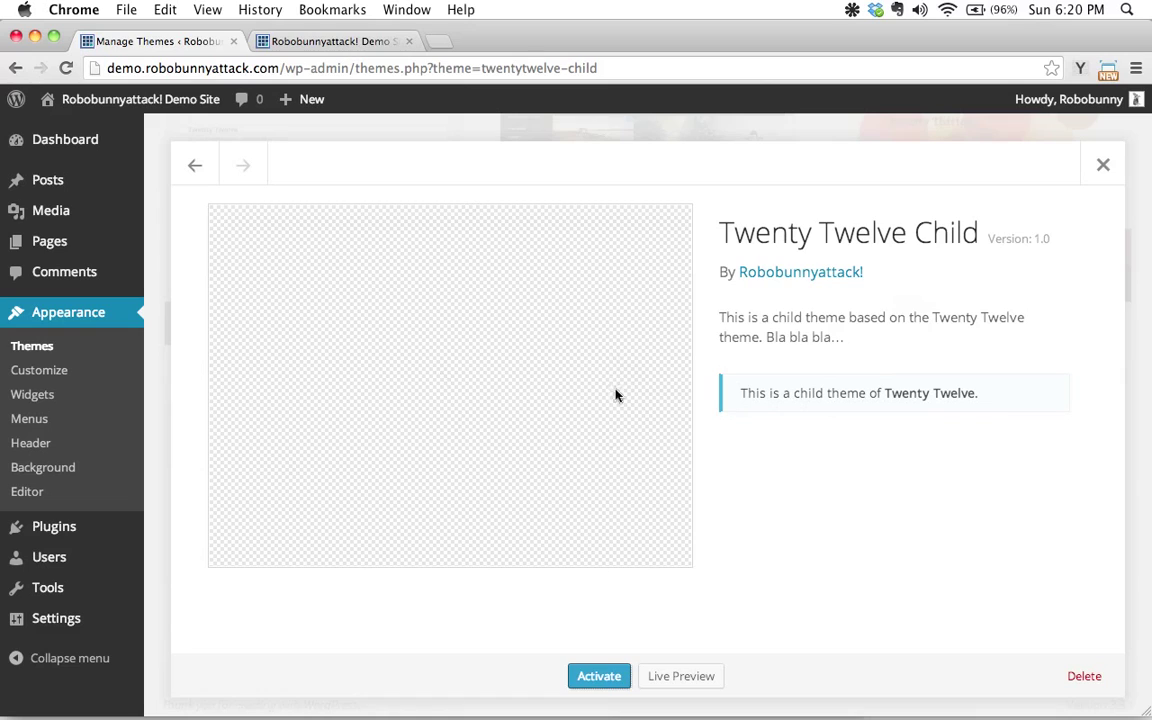
Step: Activate Twenty Twelve Child, leaving Twenty Twelve among the inactive themes
left_click(591, 676)
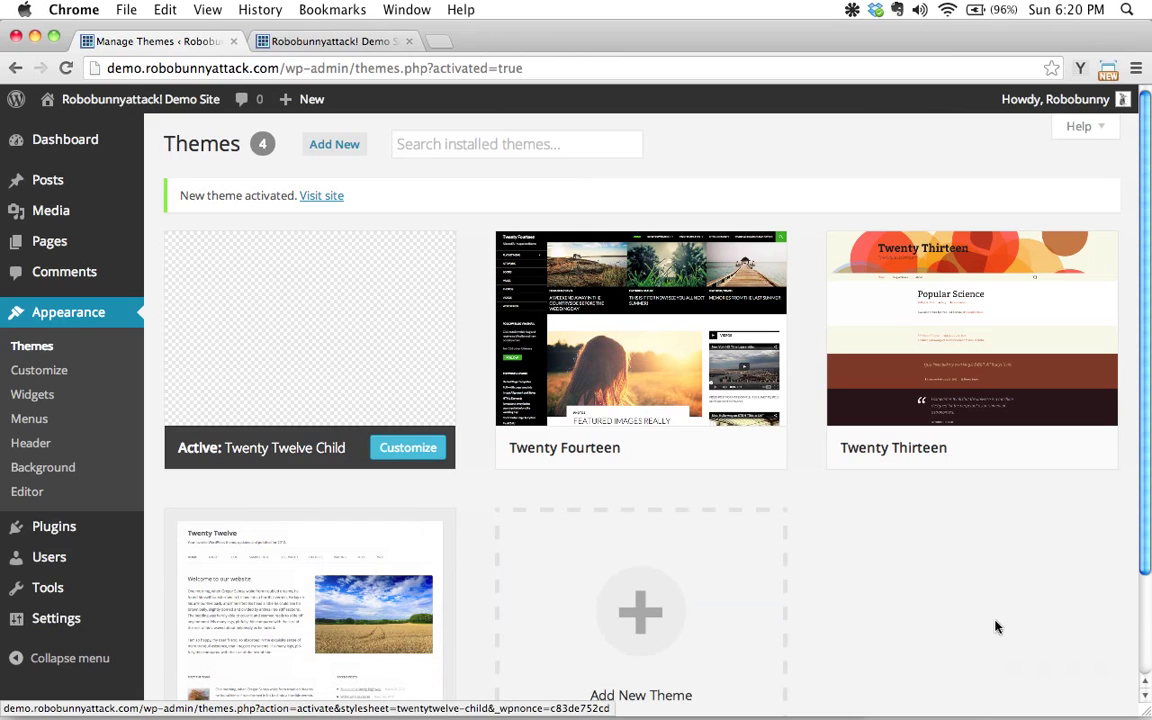
scroll(995, 627, "down", 3)
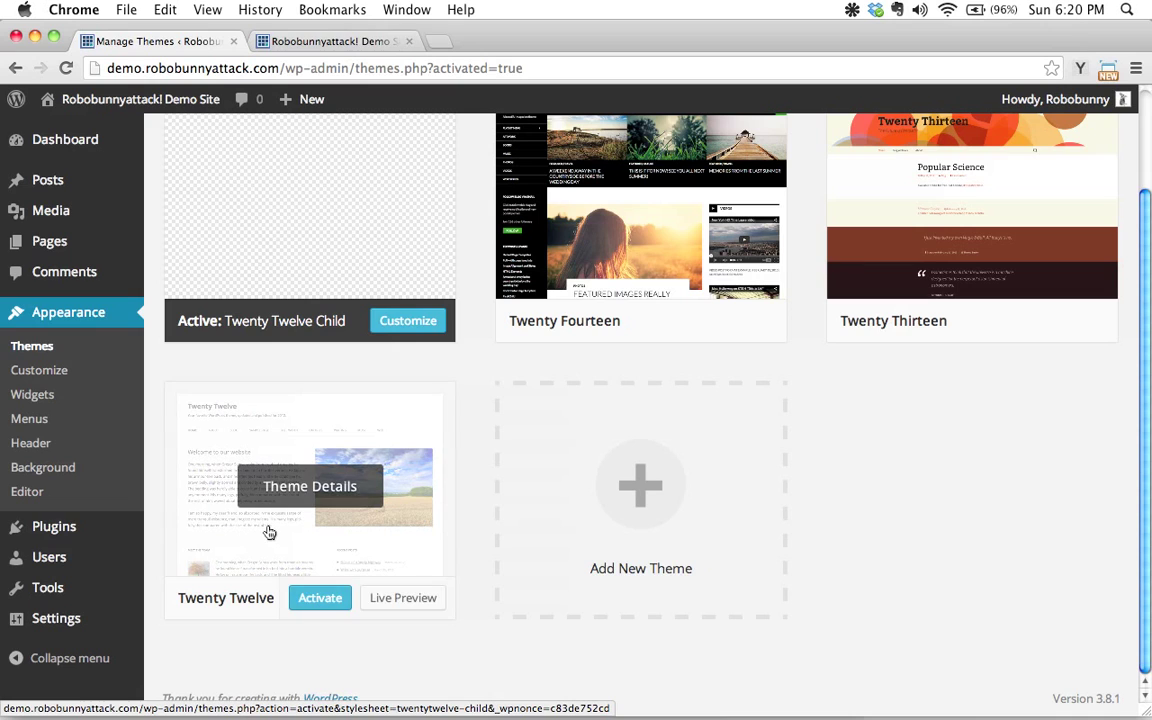
Step: Reload the live site's front page in the Demo Site tab
left_click(340, 41)
left_click(64, 70)
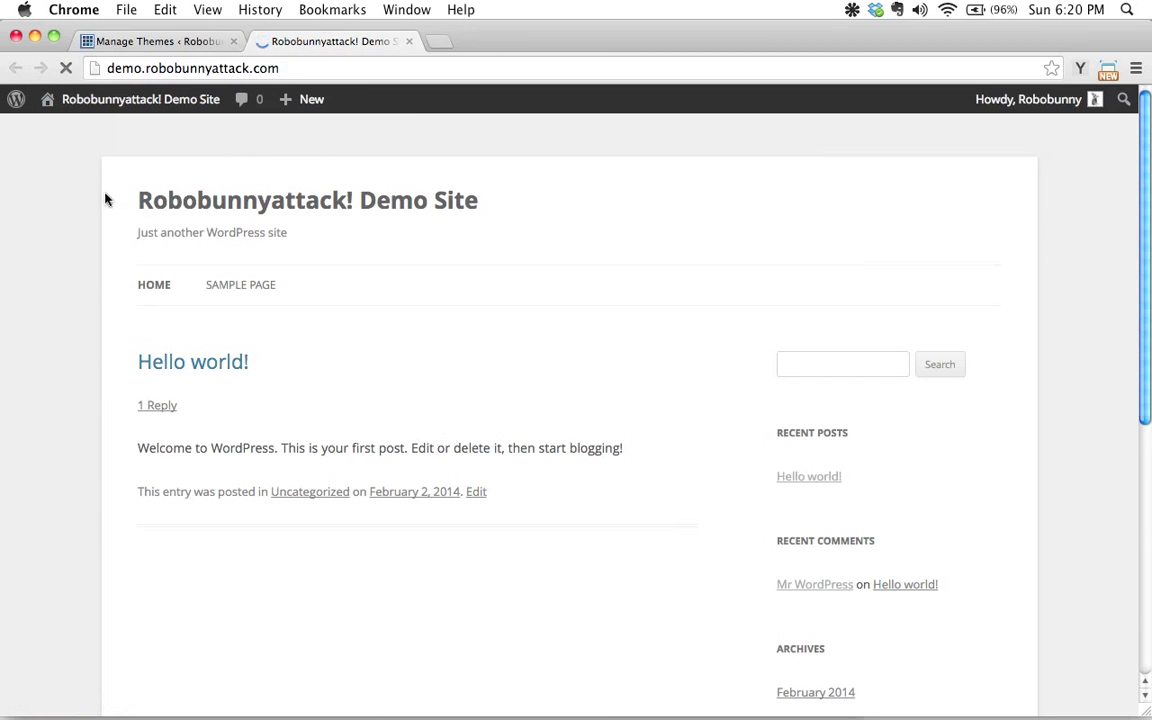
Step: In Cyberduck, go back to the wp-content/themes folder listing
key("super+Tab")
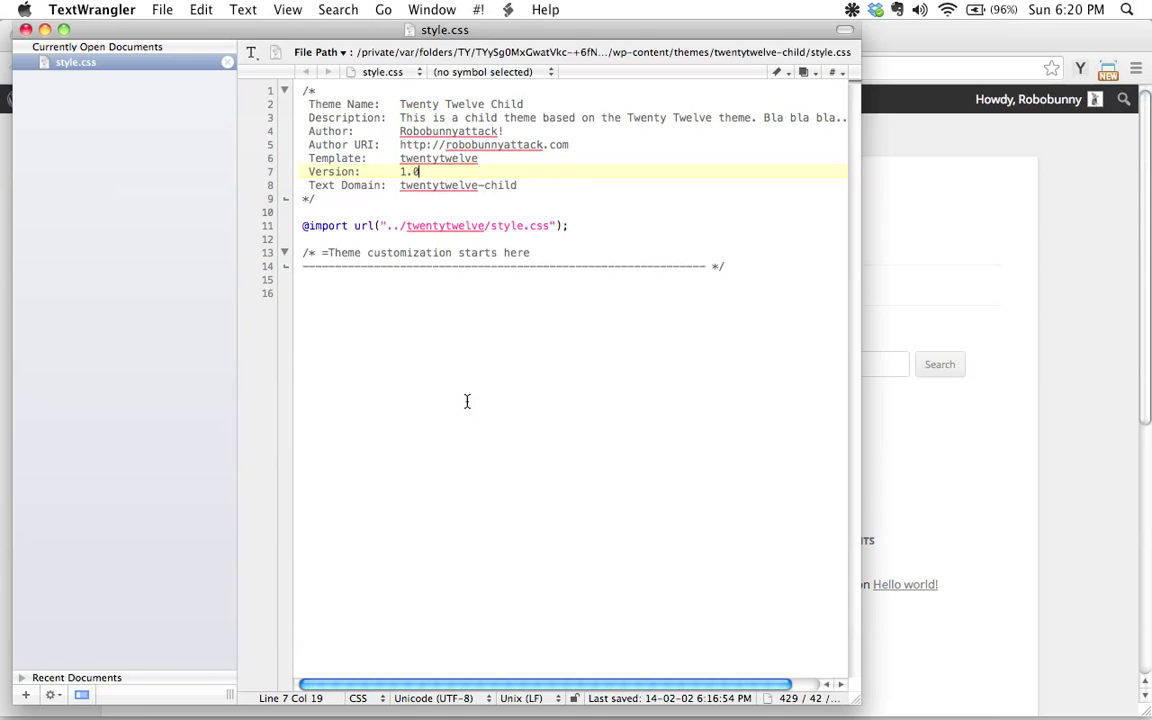
key("super+Tab")
key("super+Tab")
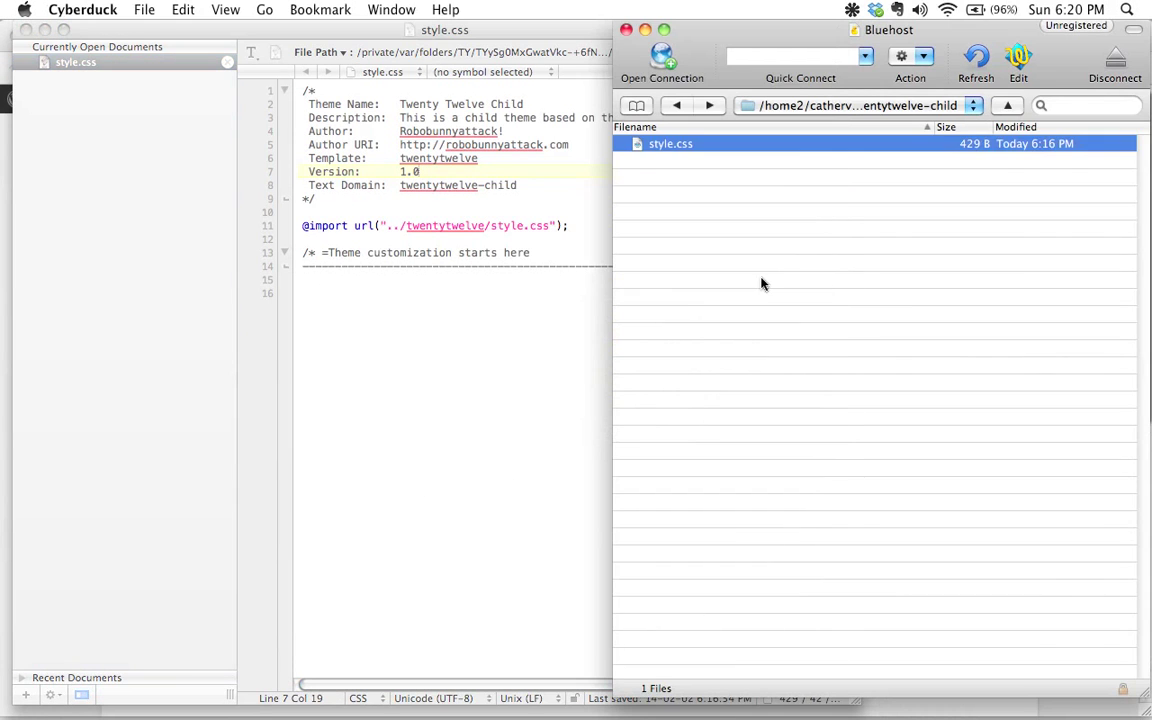
left_click(761, 282)
left_click(676, 107)
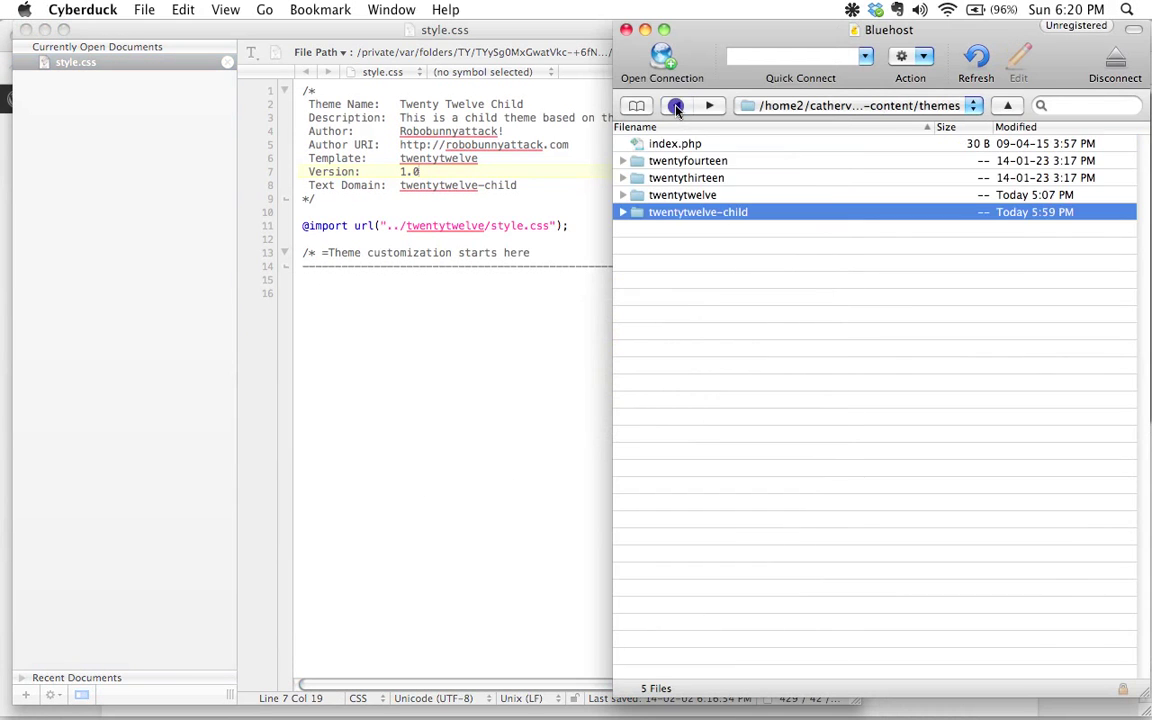
left_click(432, 368)
left_click(306, 225)
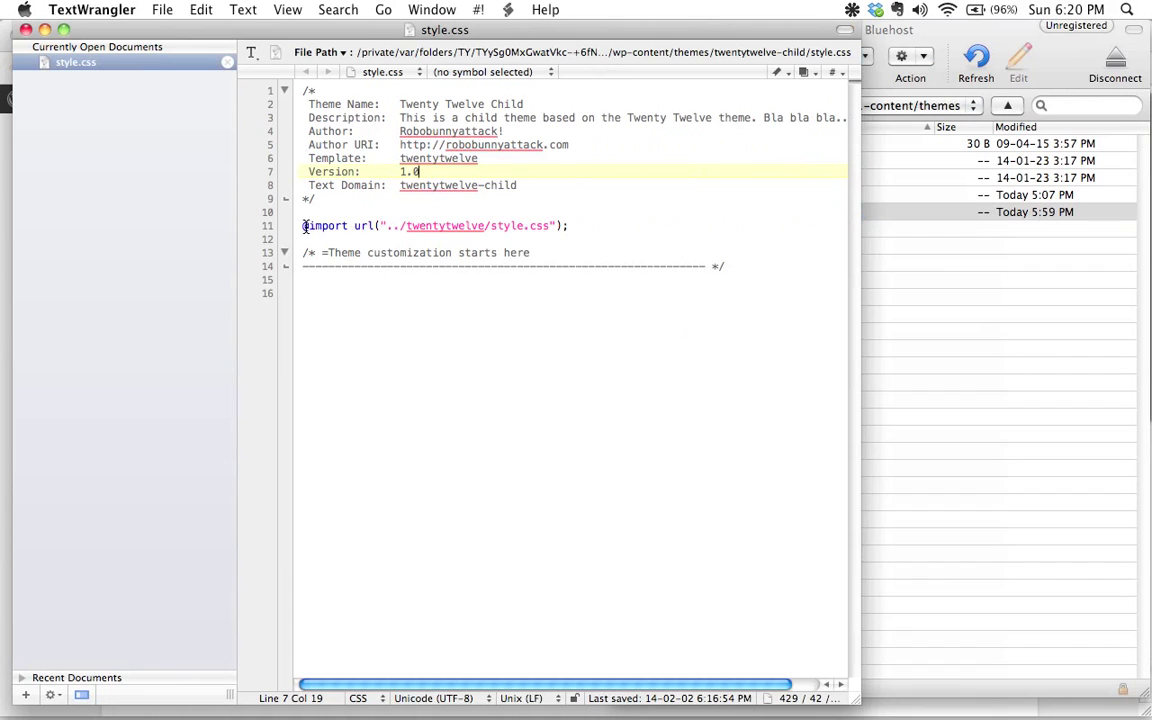
left_click_drag(325, 226, 566, 227)
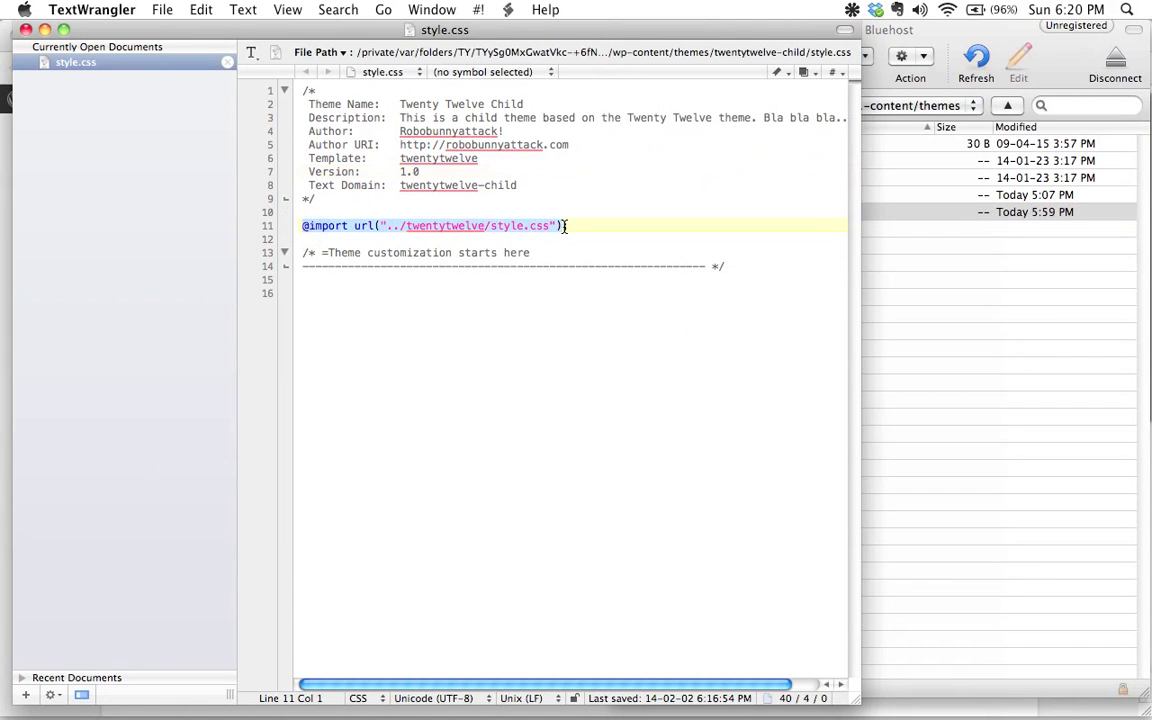
left_click(953, 368)
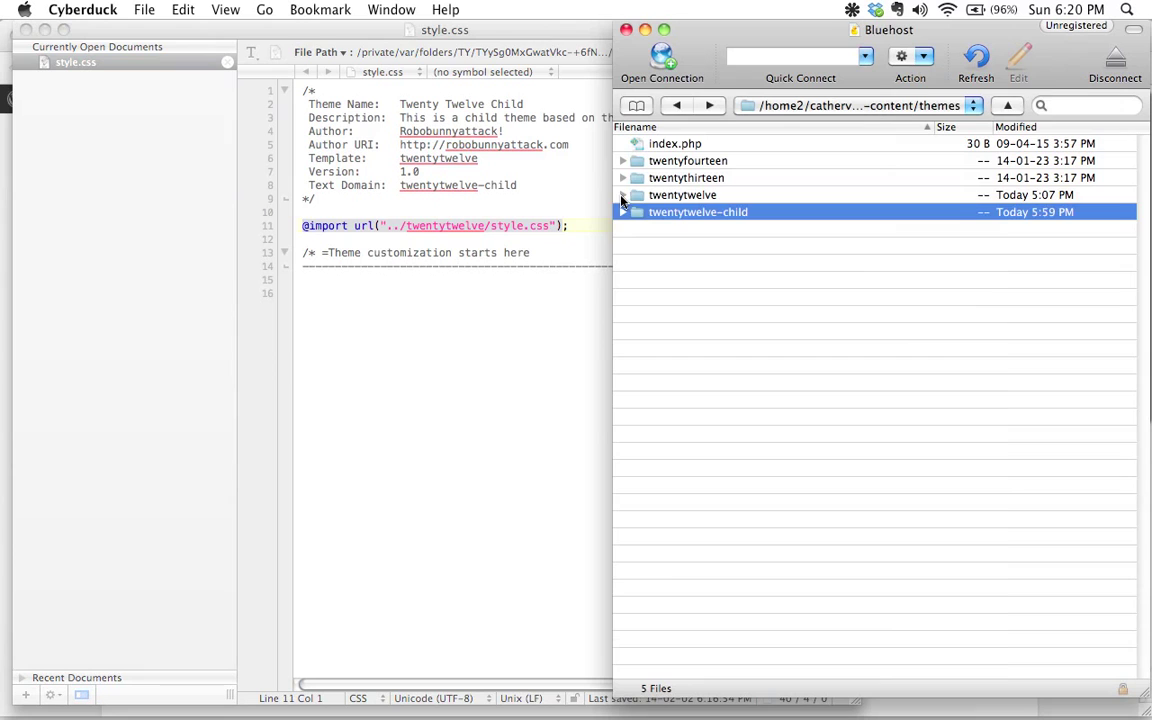
scroll(710, 525, "down", 5)
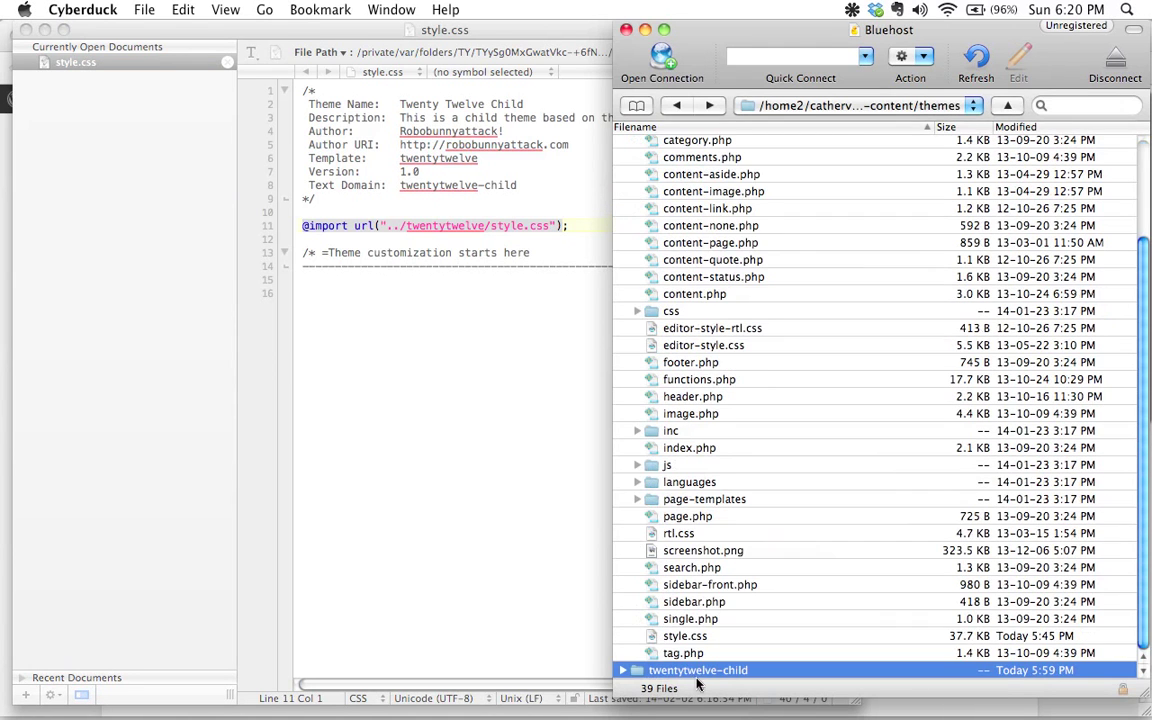
scroll(638, 573, "up", 3)
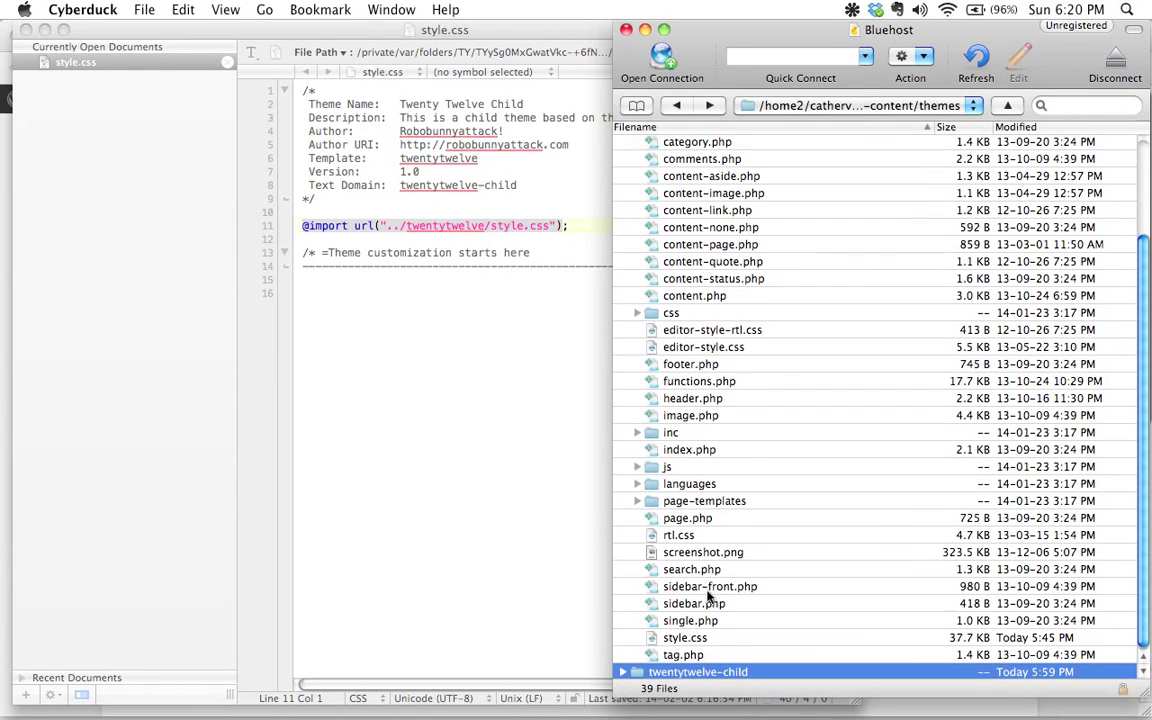
left_click(428, 152)
triple_click(430, 158)
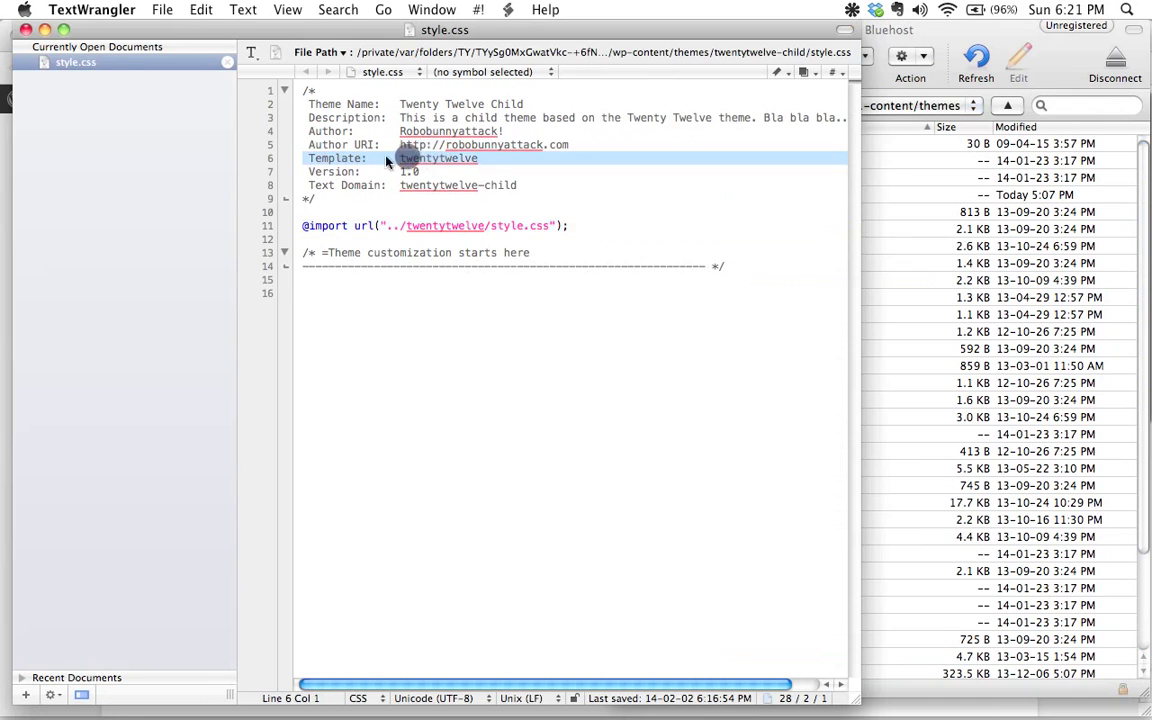
left_click(886, 204)
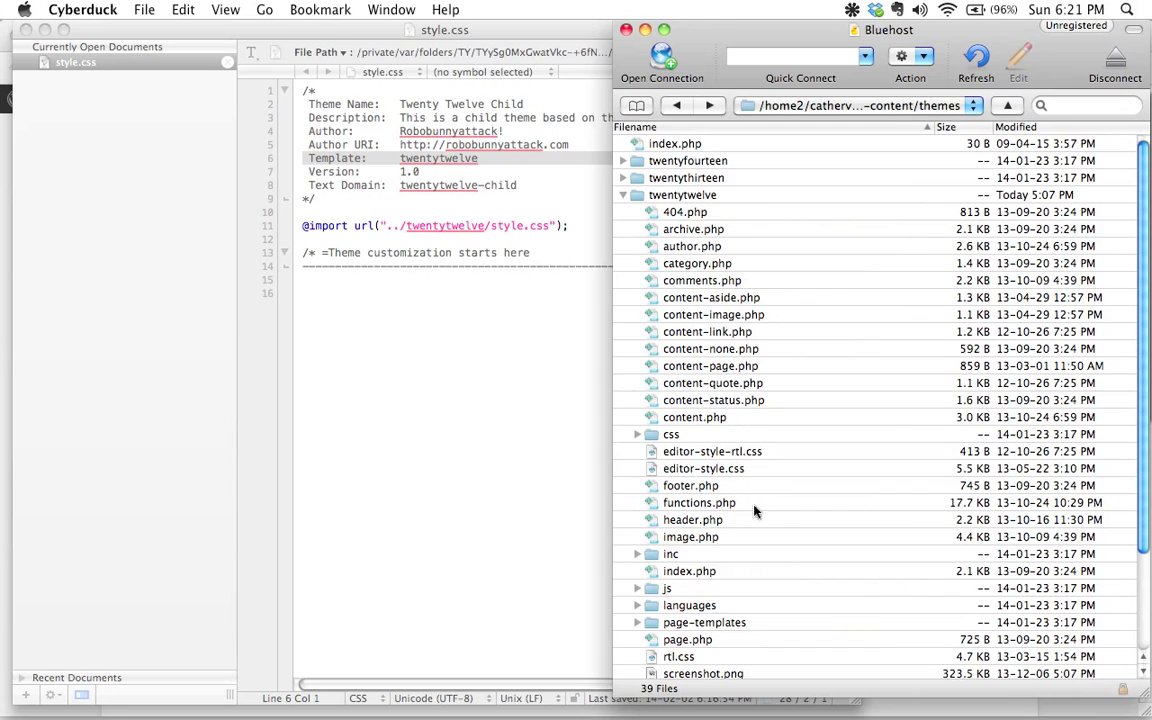
Step: Reload the demo site's front page in Chrome
key("super+Tab")
key("super+Tab")
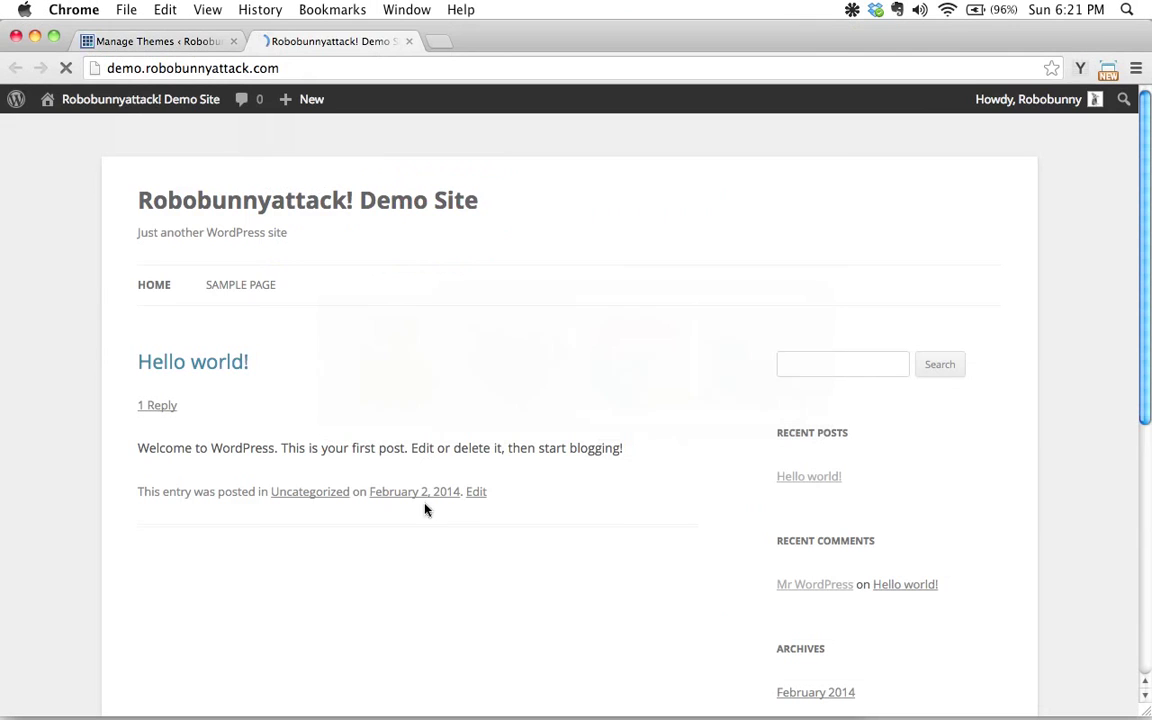
left_click(70, 67)
left_click(65, 70)
left_click(66, 70)
Step: Confirm Twenty Twelve Child is active on the themes tab, then return to style.css
left_click(159, 41)
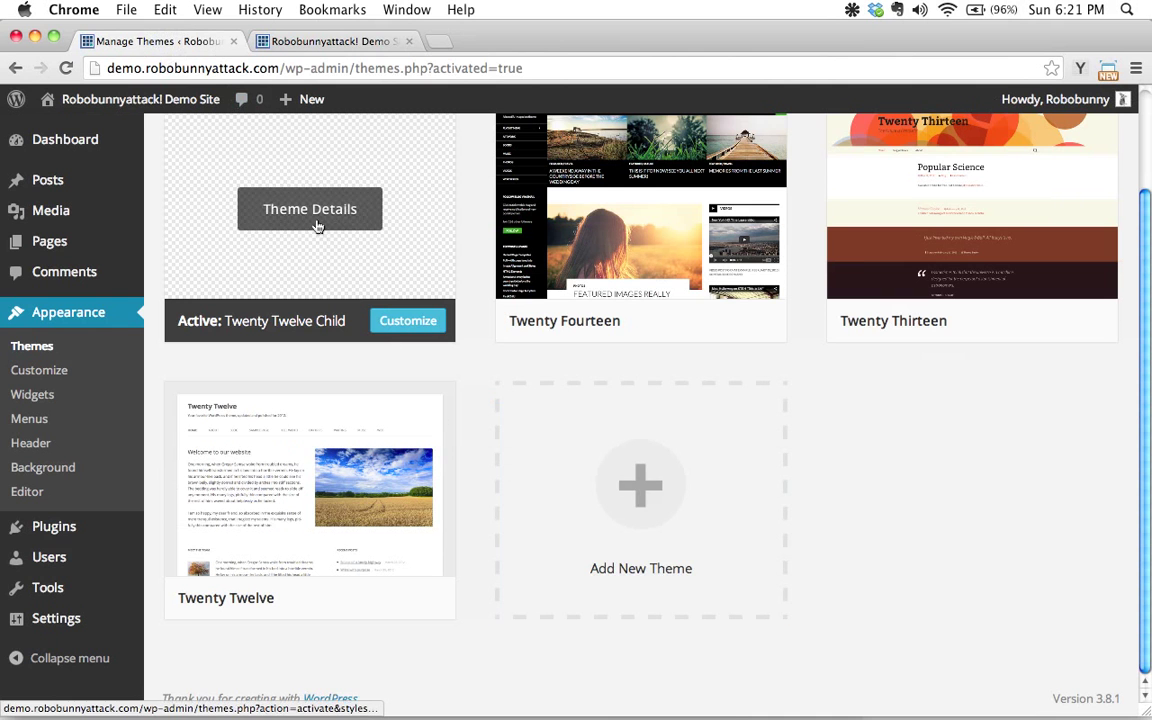
left_click(370, 42)
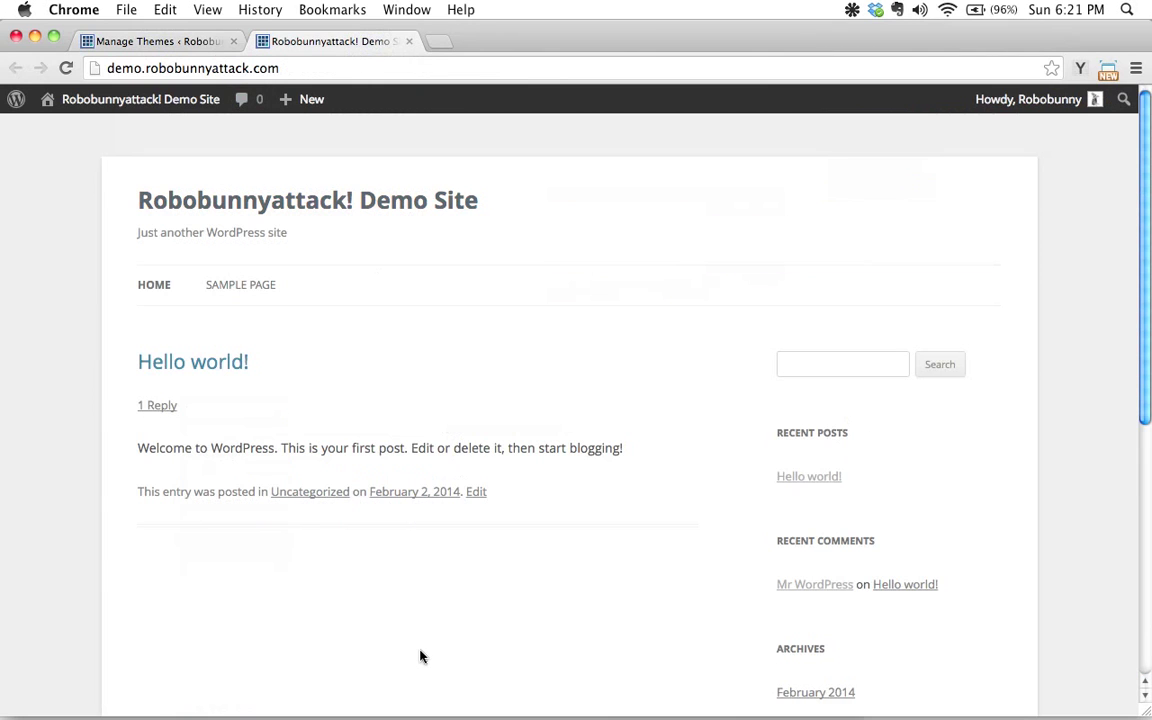
key("super+Tab")
key("super+Tab")
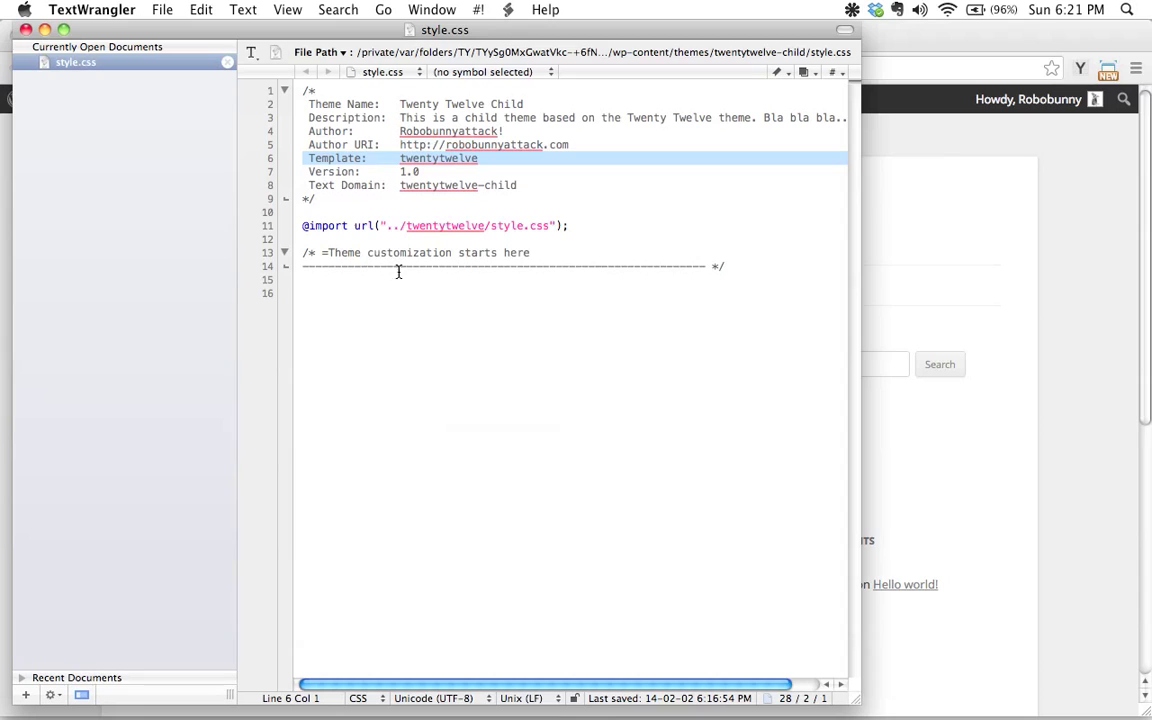
Step: Add 'body { background-color: red; }' on line 16 of style.css and save it
left_click(481, 380)
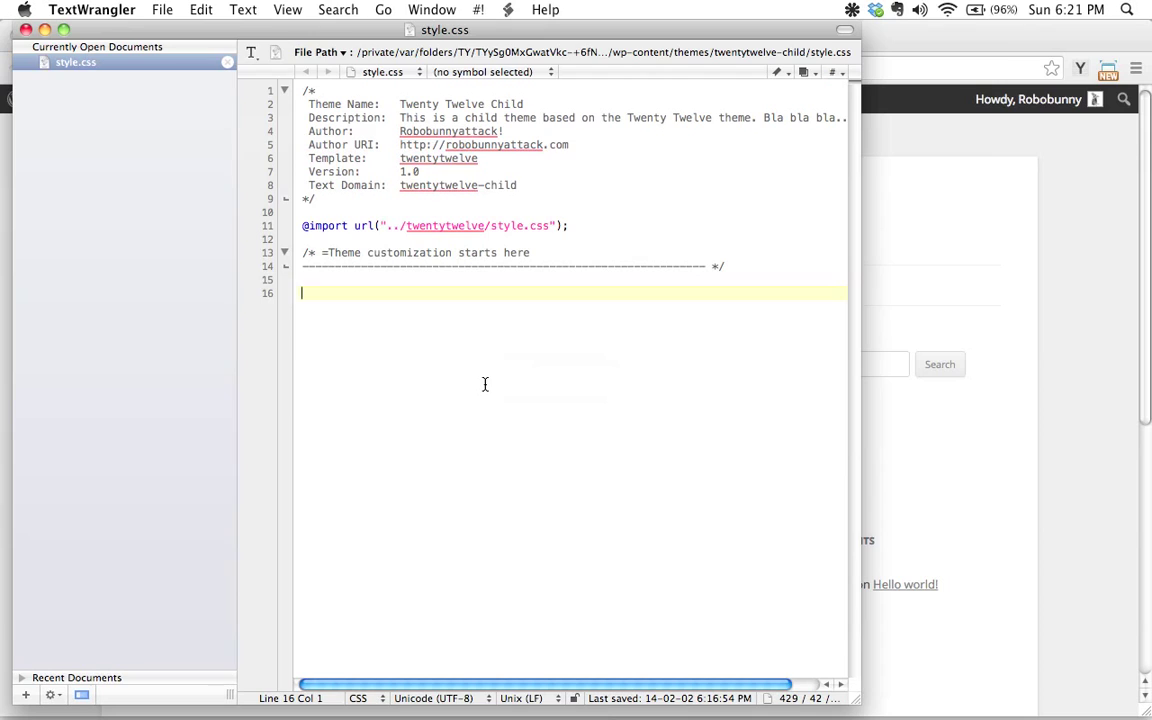
type("body {")
key("Return")
key("Return")
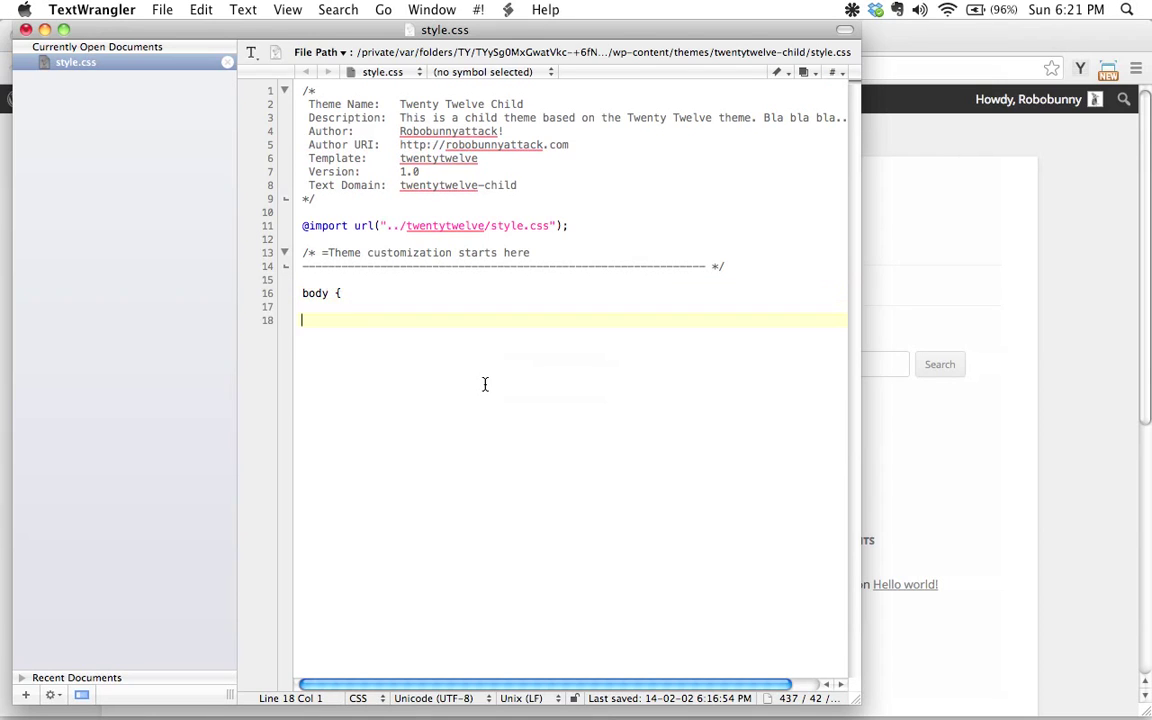
type("}")
key("Up")
key("Tab")
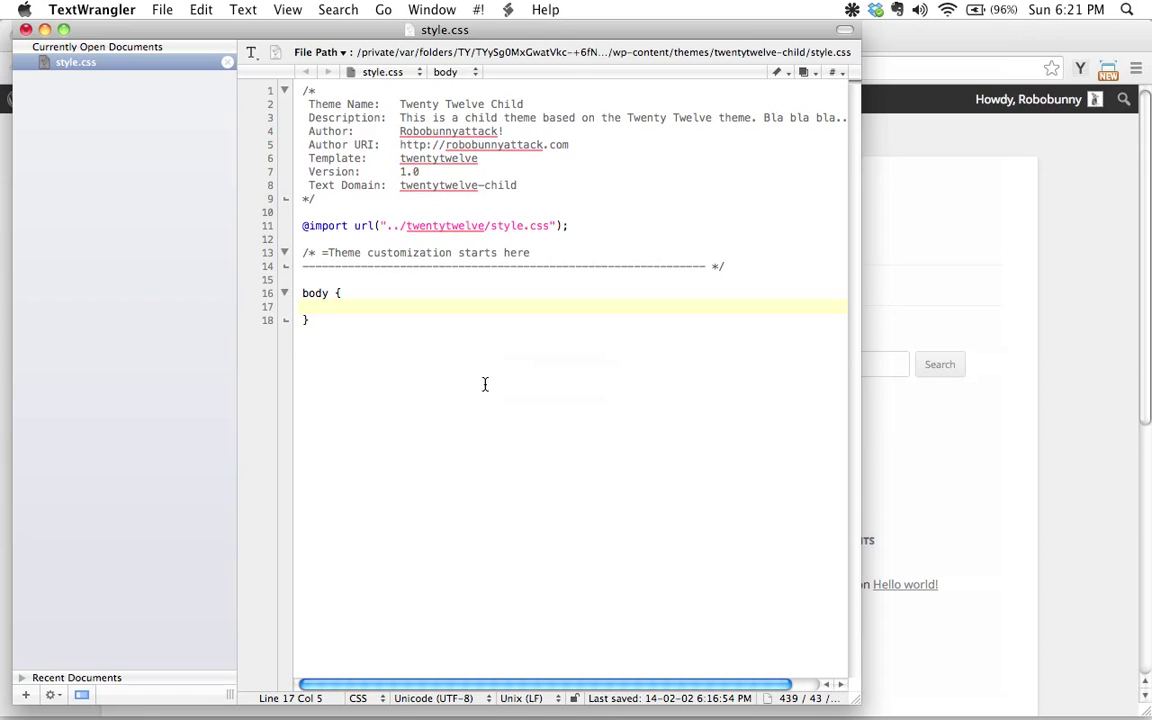
type("backg")
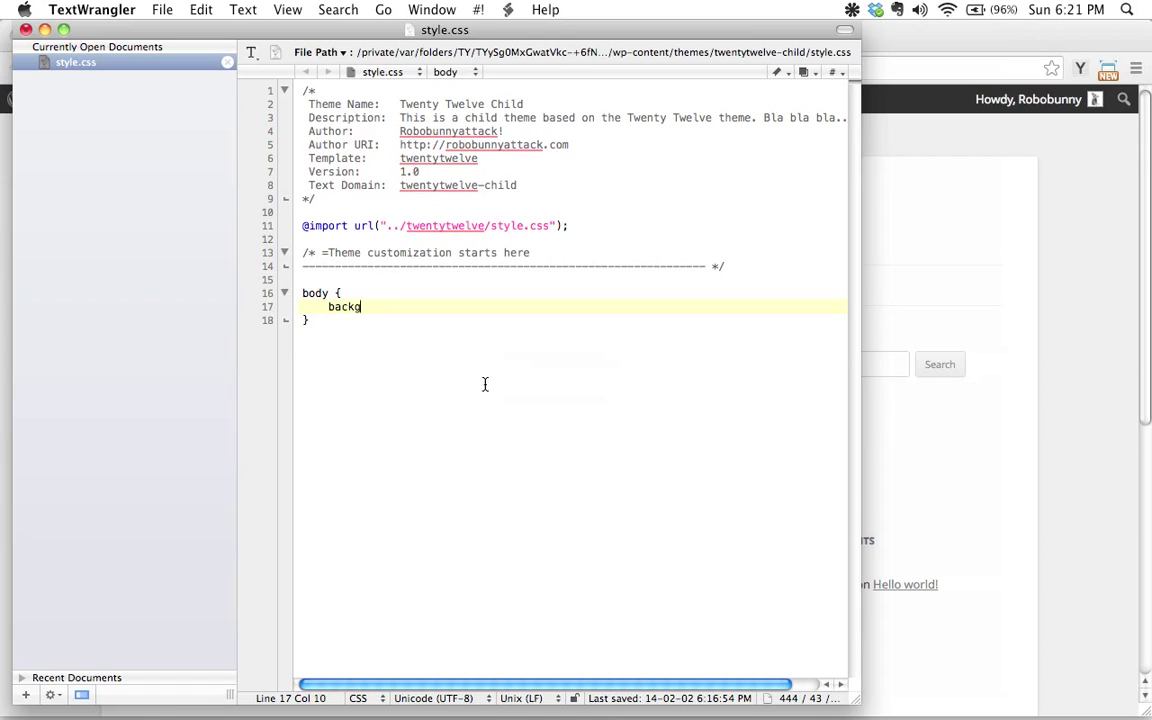
type("round-color: red;")
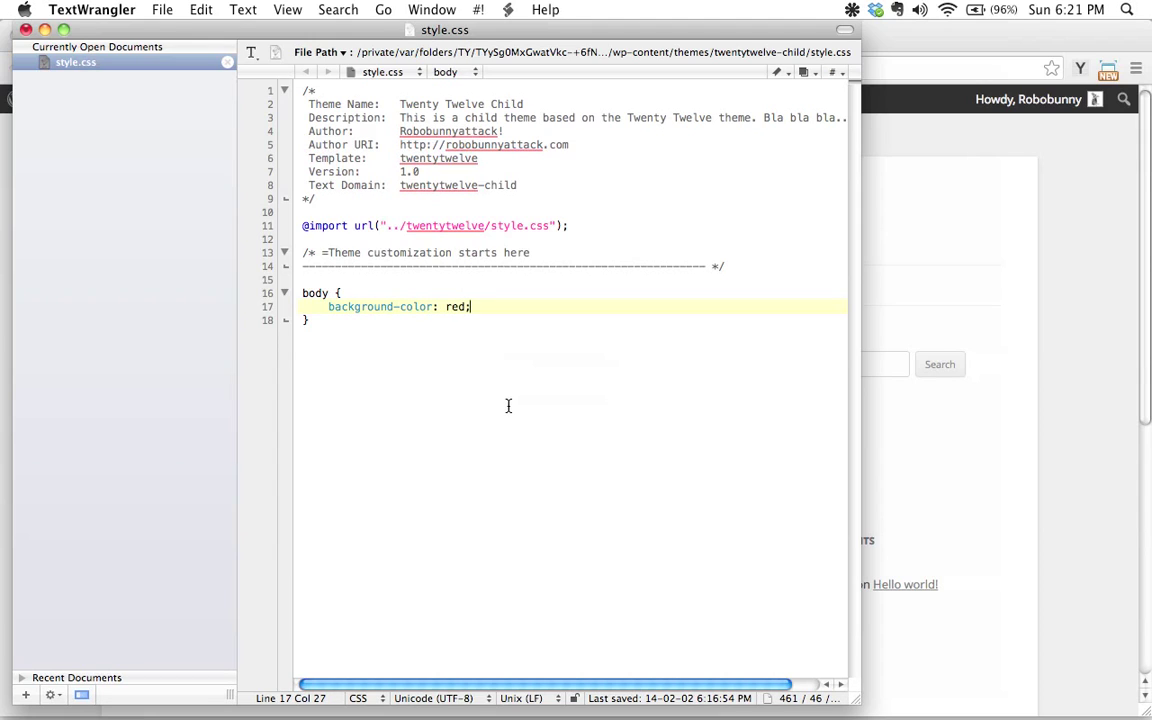
key("super+s")
left_click(508, 405)
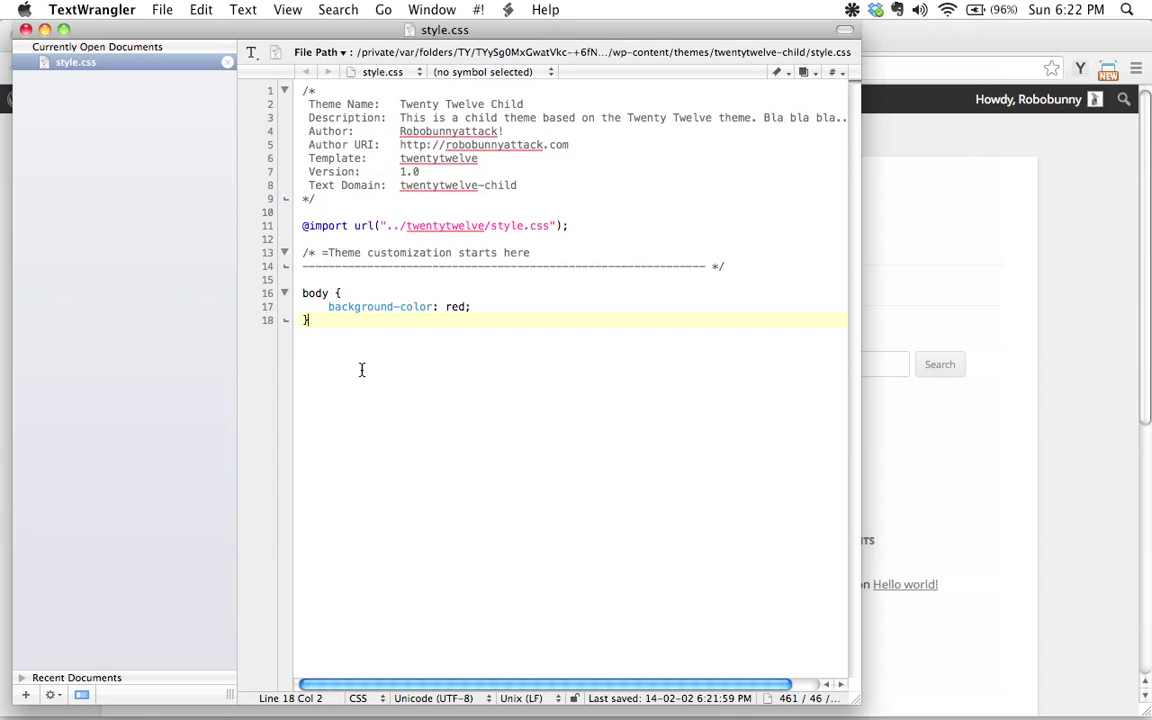
left_click(305, 226)
double_click(446, 226)
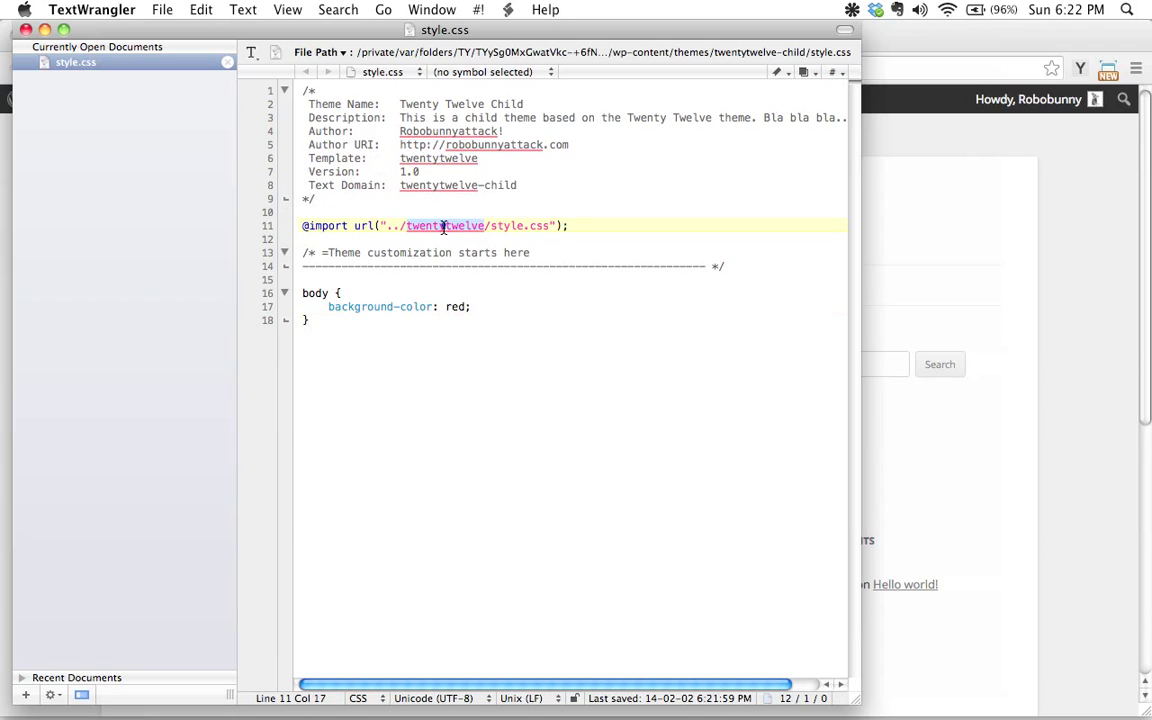
left_click(501, 409)
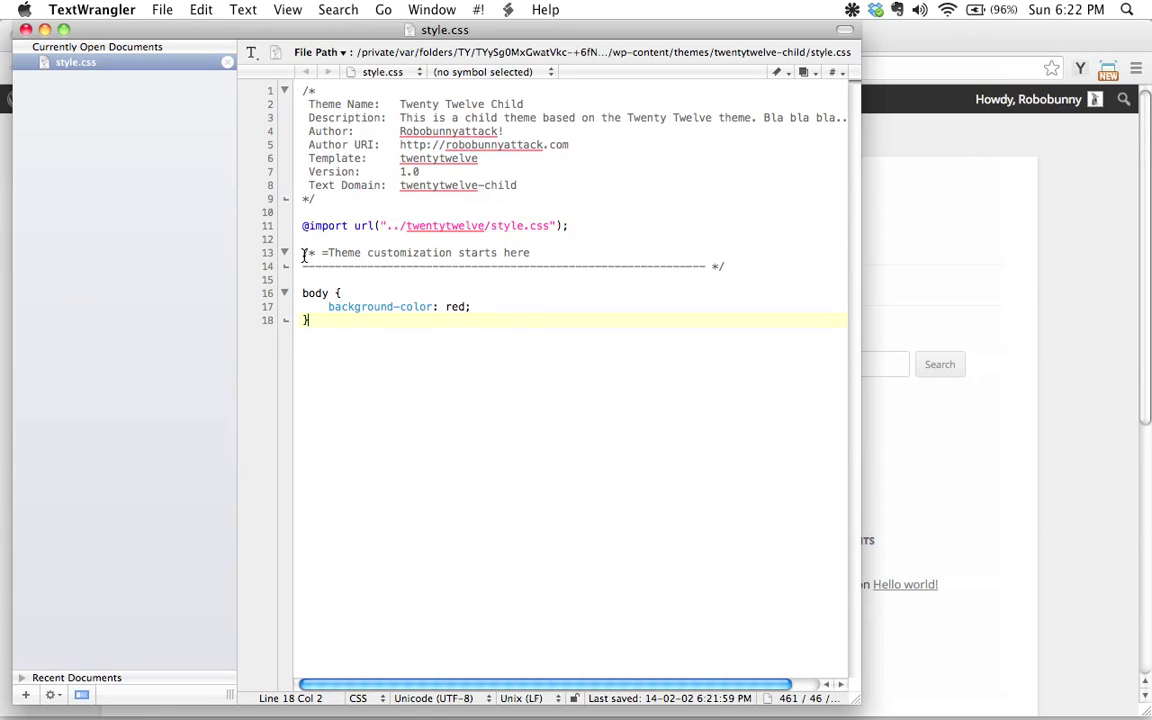
left_click(487, 430)
left_click(325, 357)
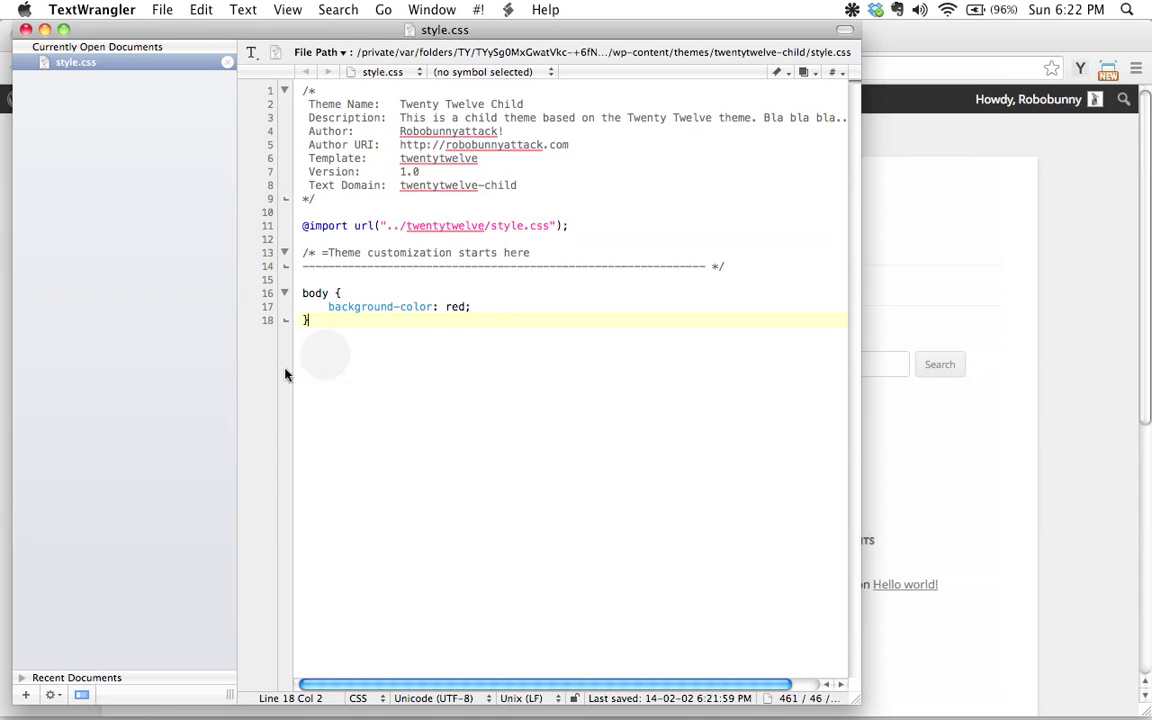
left_click_drag(339, 335, 281, 298)
left_click(370, 388)
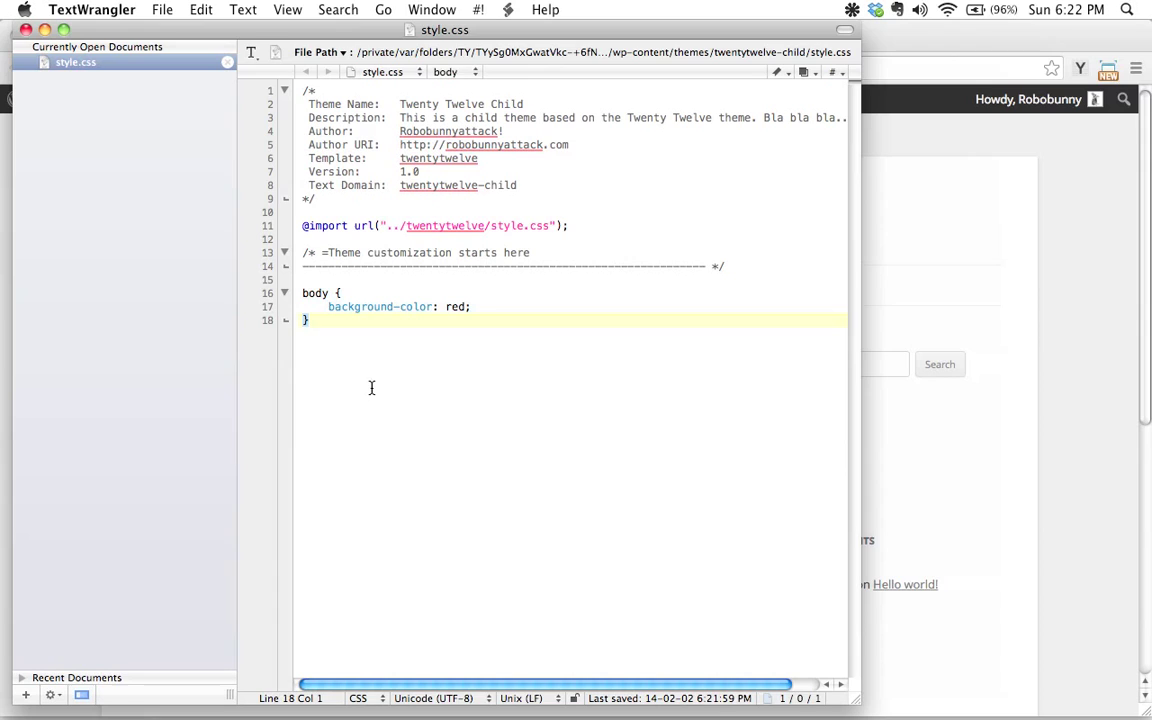
left_click(369, 365)
left_click(465, 225)
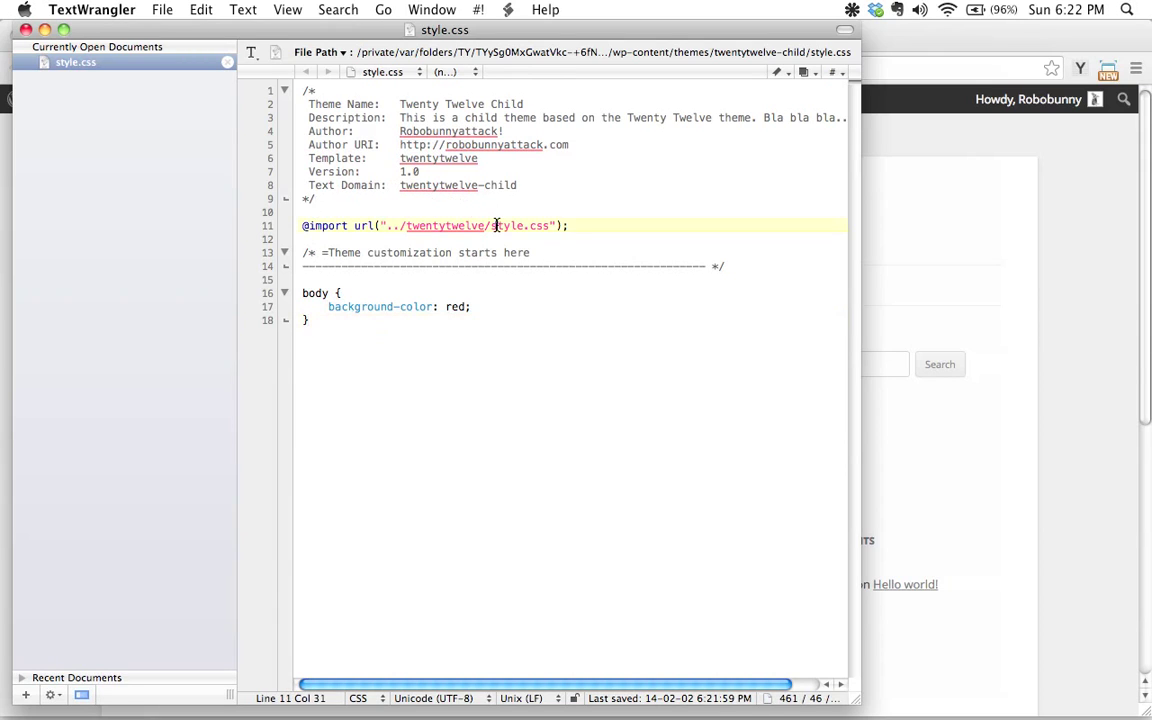
triple_click(465, 225)
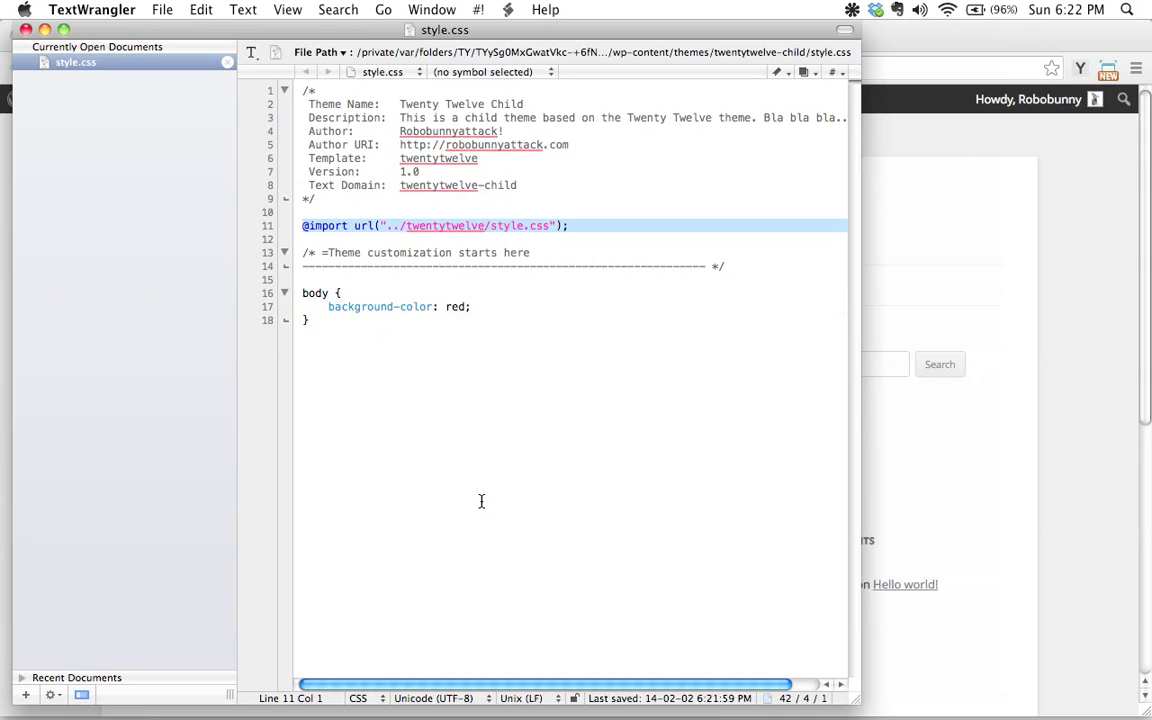
left_click(464, 492)
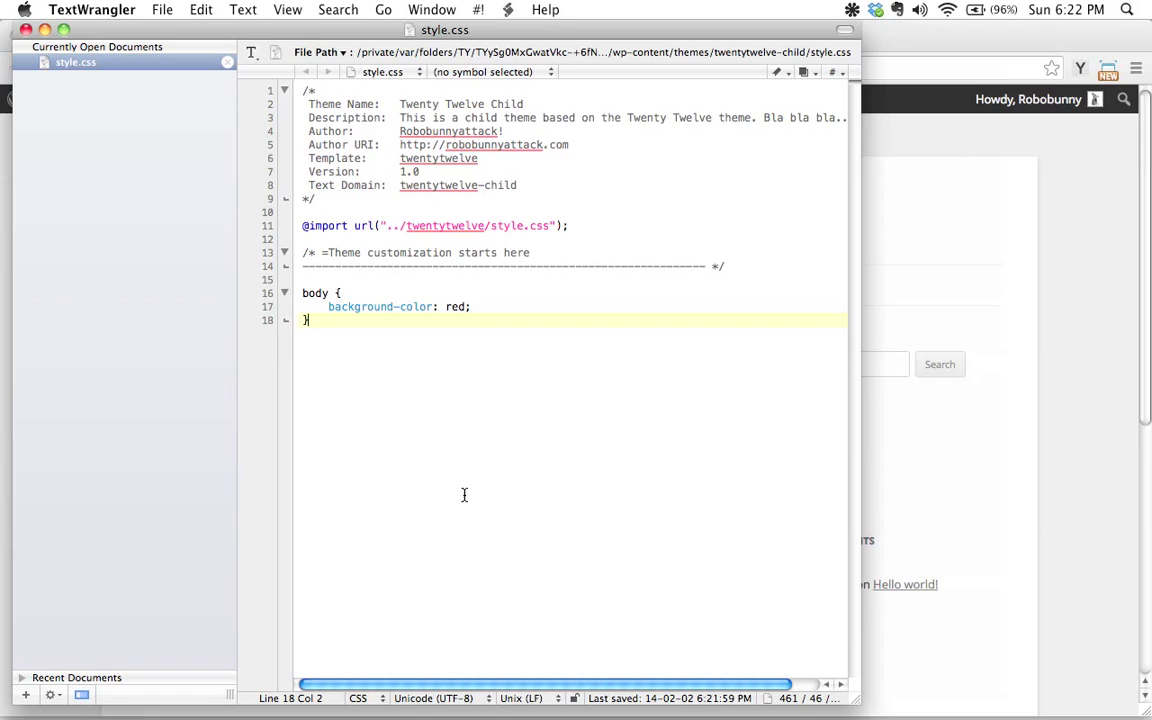
triple_click(500, 225)
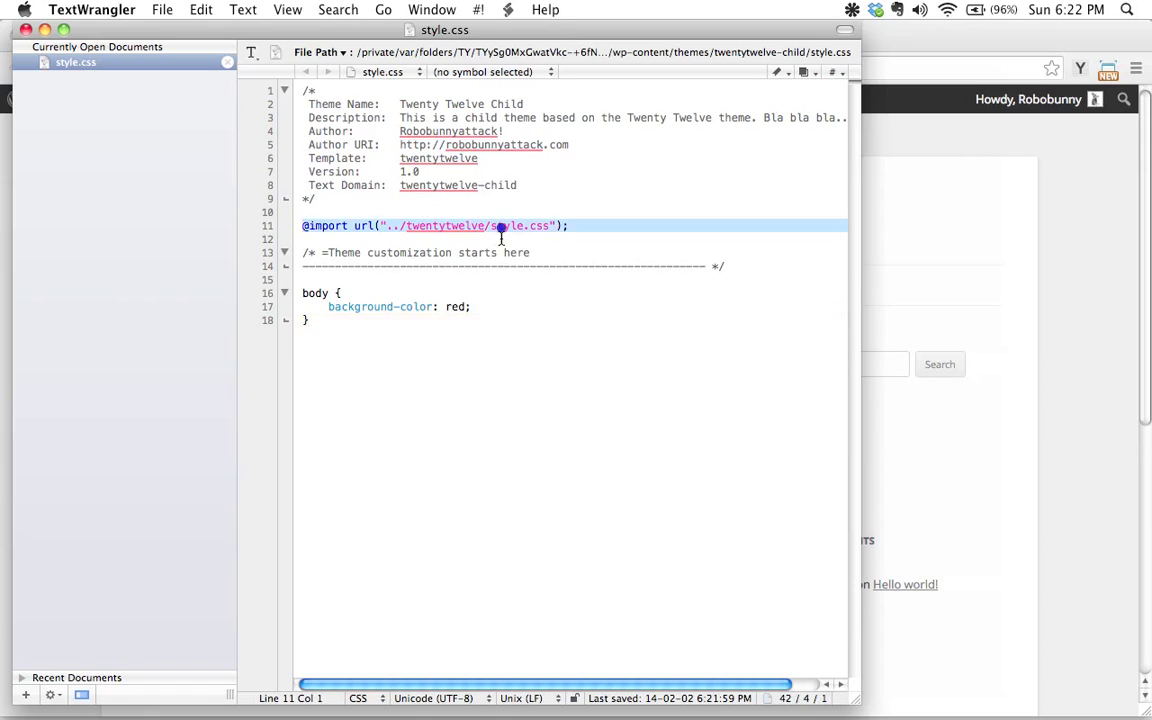
left_click(488, 442)
left_click_drag(342, 322, 324, 306)
left_click(372, 388)
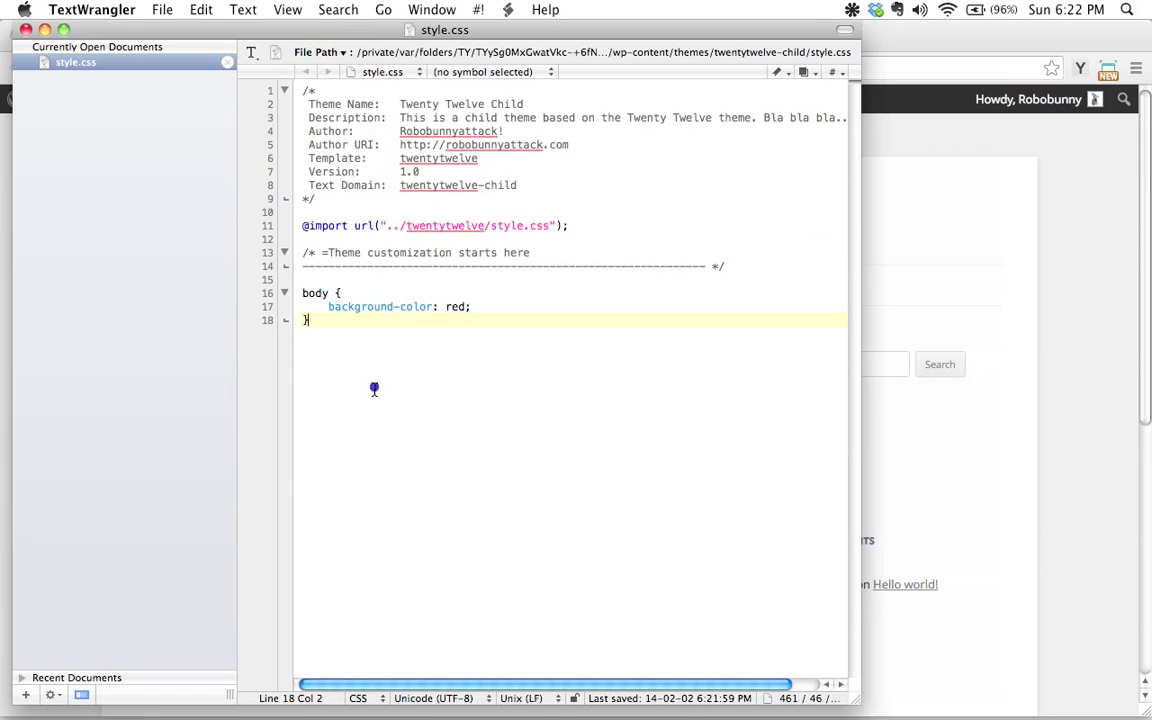
left_click(474, 225)
triple_click(488, 225)
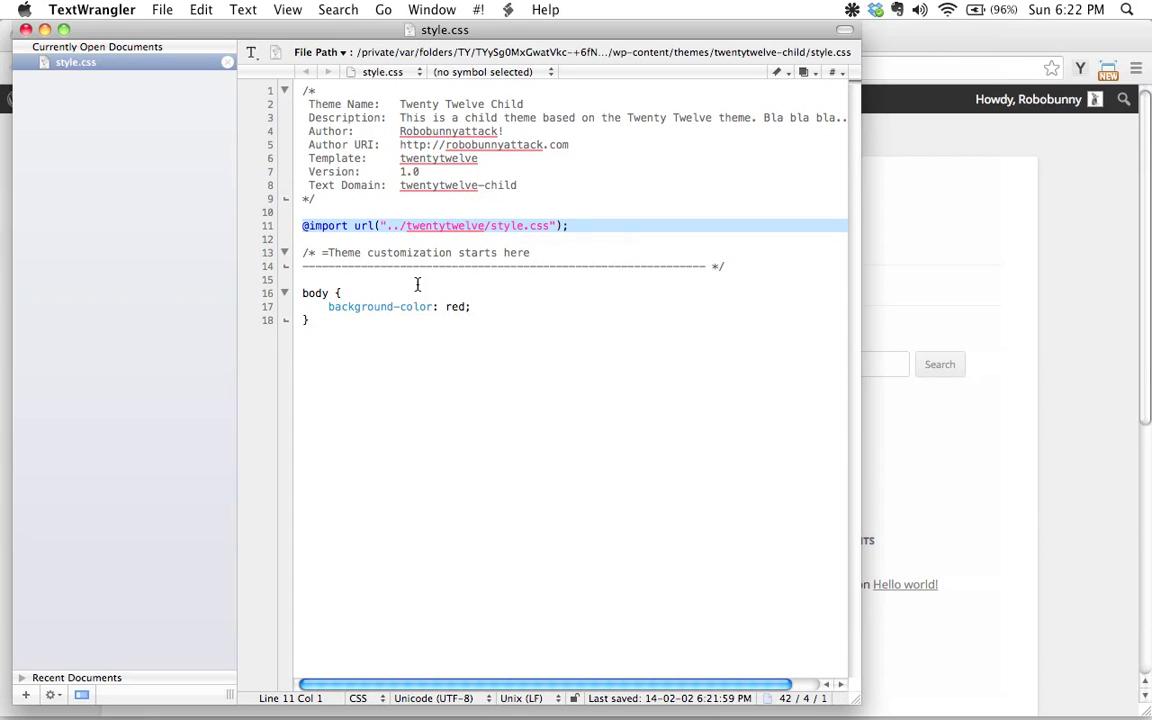
left_click(410, 380)
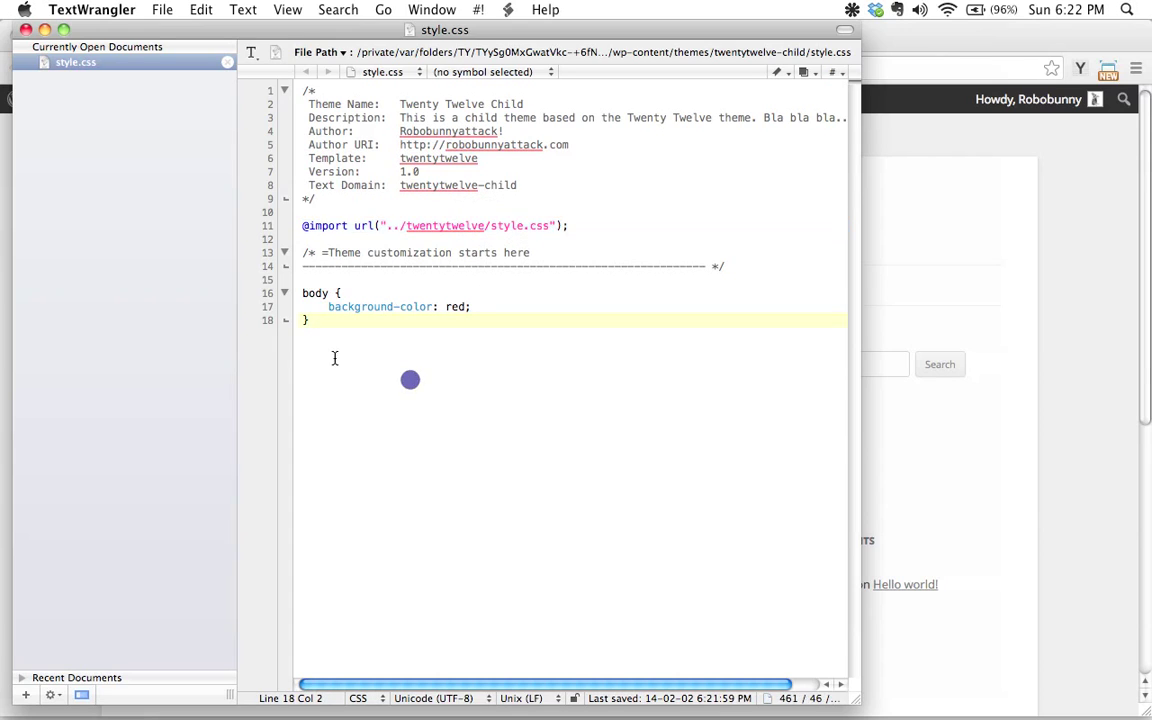
left_click_drag(320, 328, 302, 292)
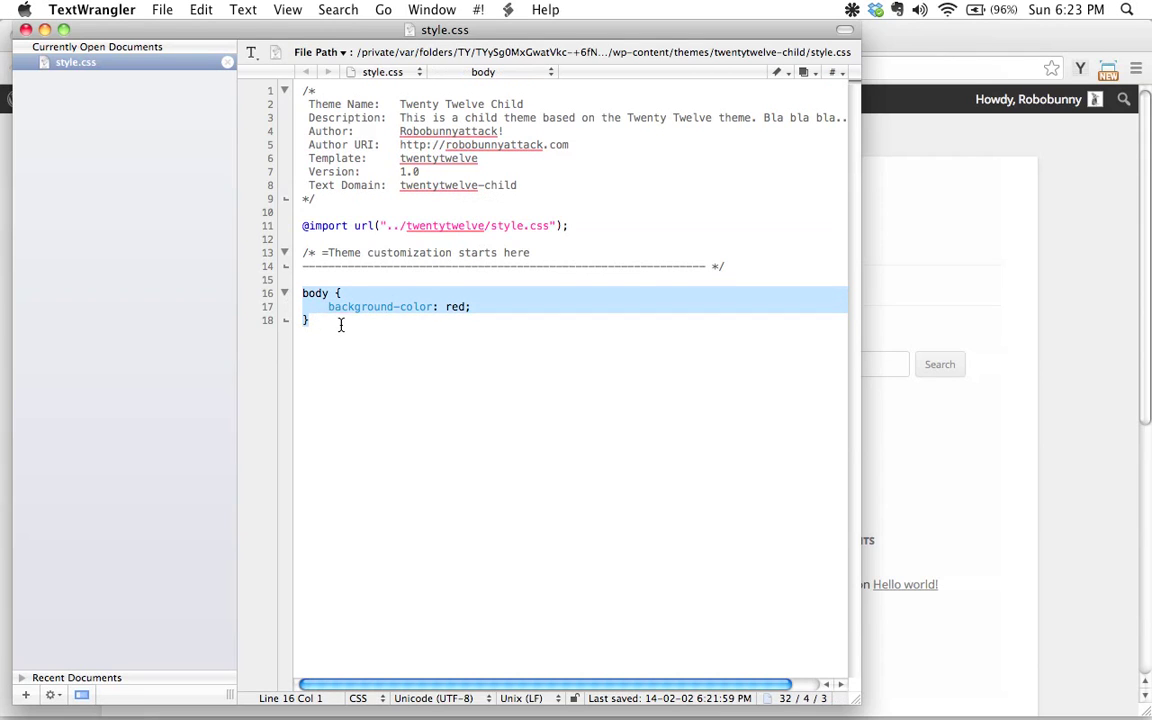
left_click(442, 390)
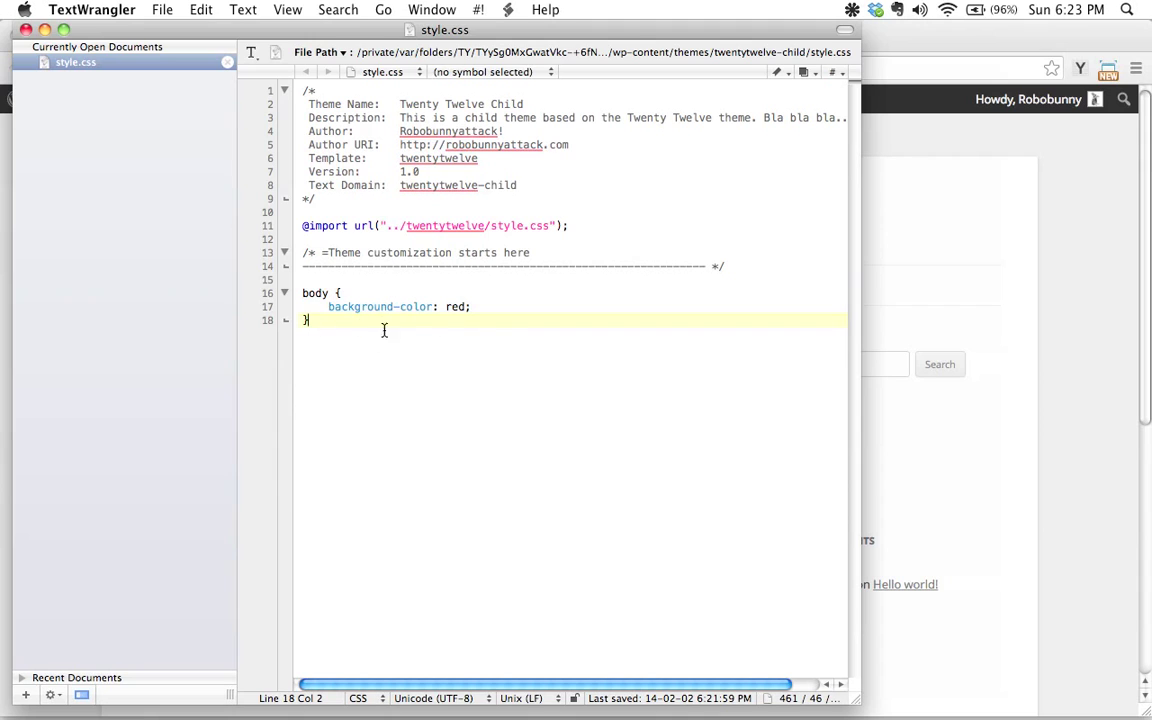
Step: Reload the demo site to see its red background, then go back to style.css
left_click(1120, 333)
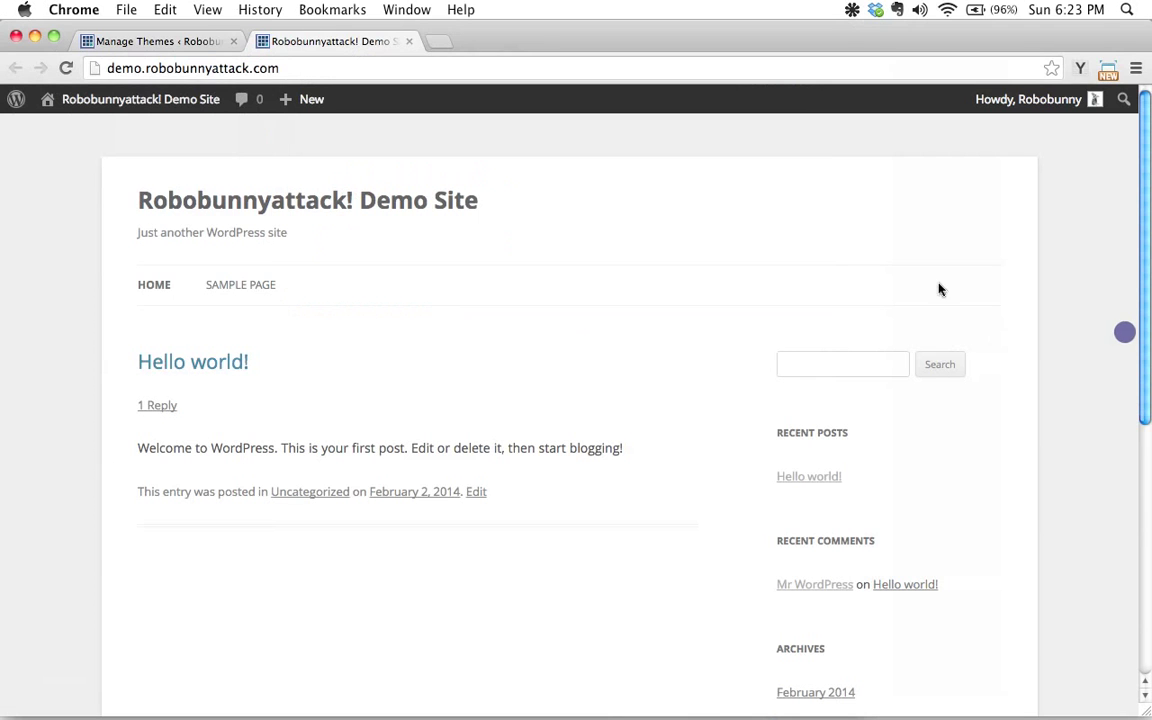
left_click(64, 71)
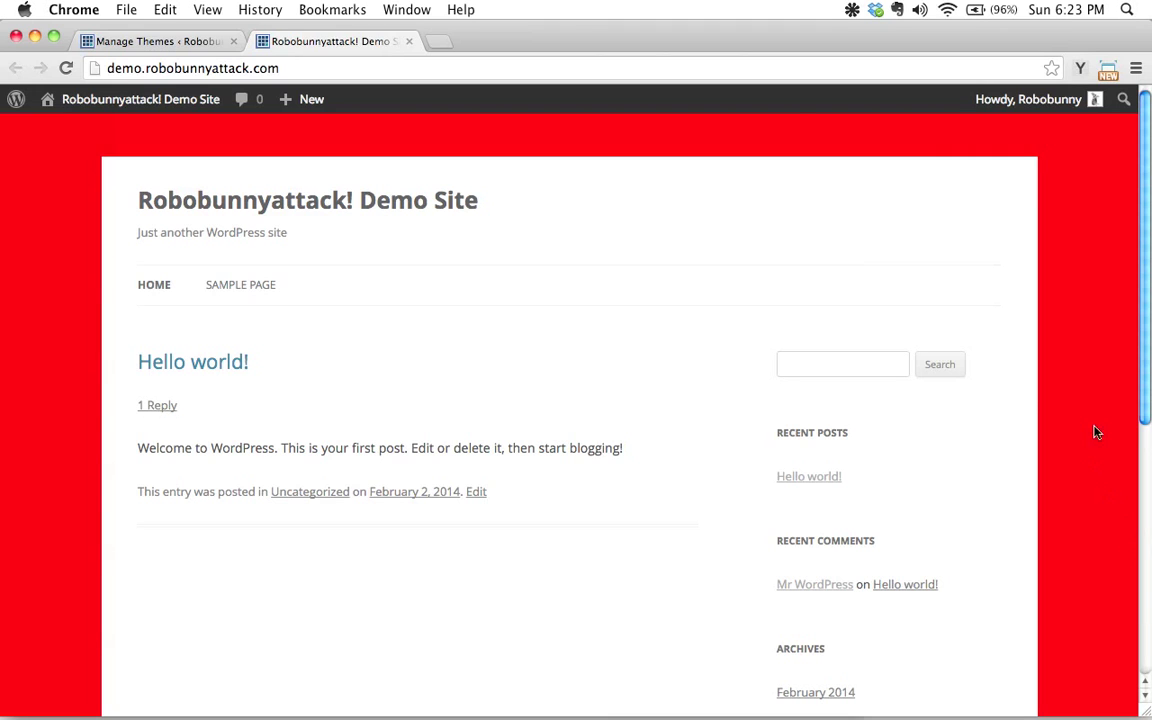
key("super+Tab")
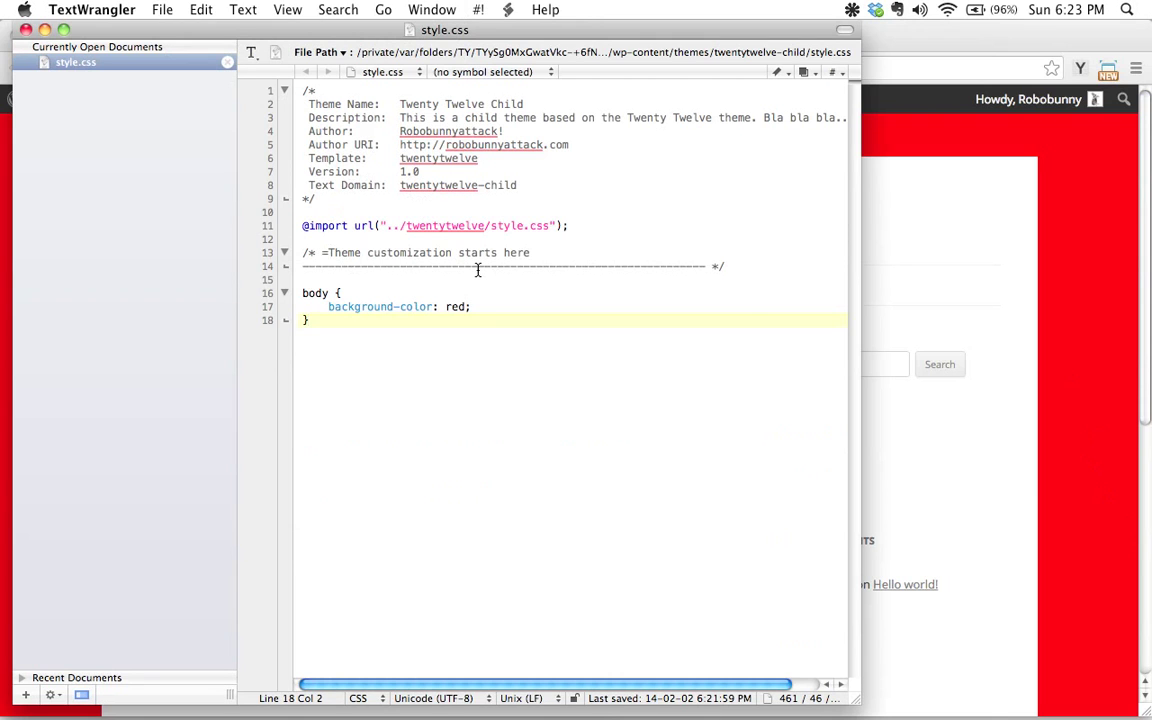
Step: Select the twentytwelve theme folder in Cyberduck, then highlight the body rule in style.css
key("super+Tab")
key("super+Tab")
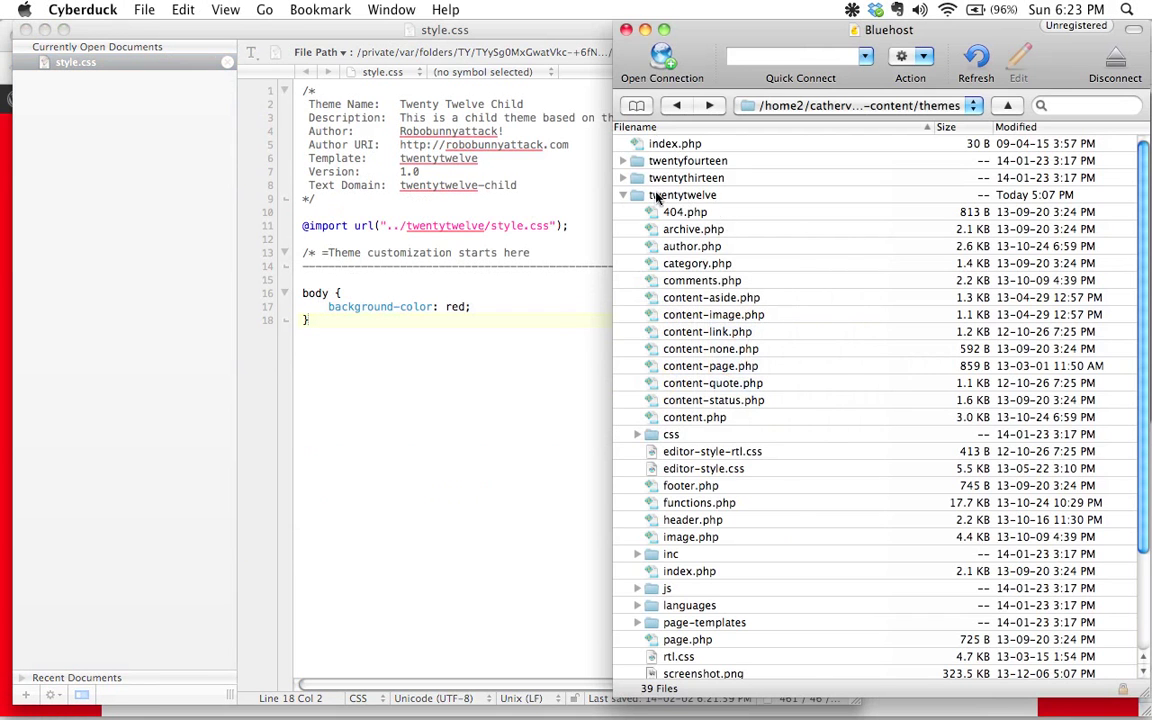
left_click(685, 195)
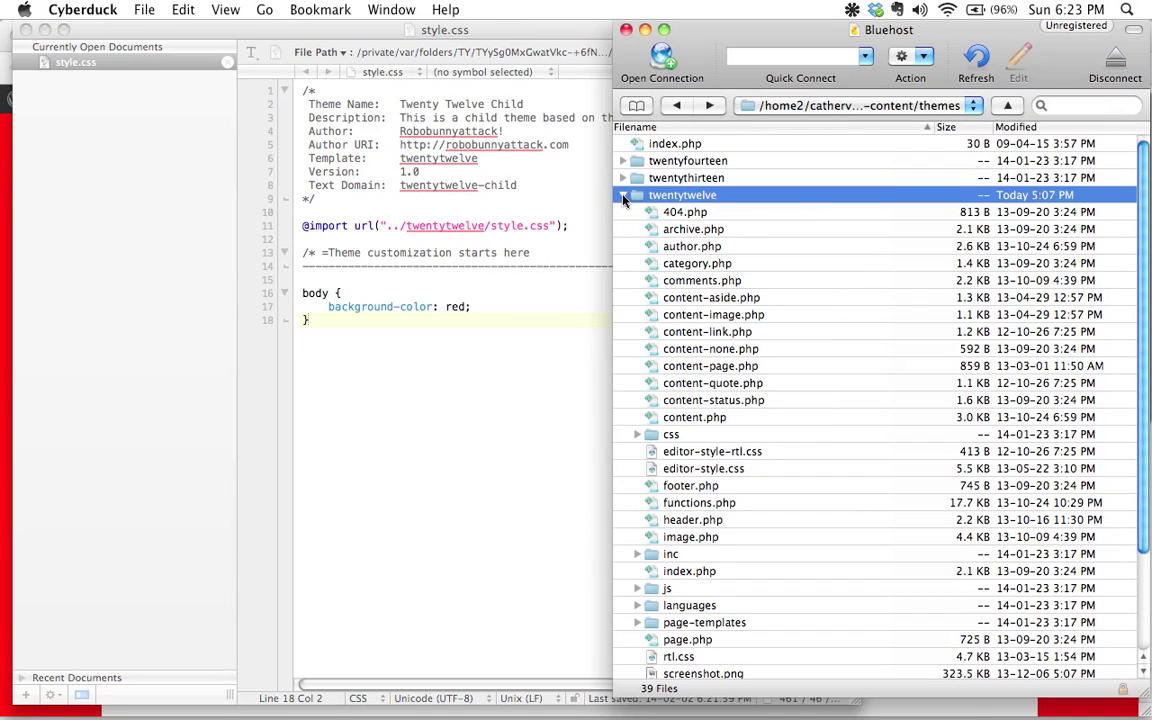
left_click(514, 411)
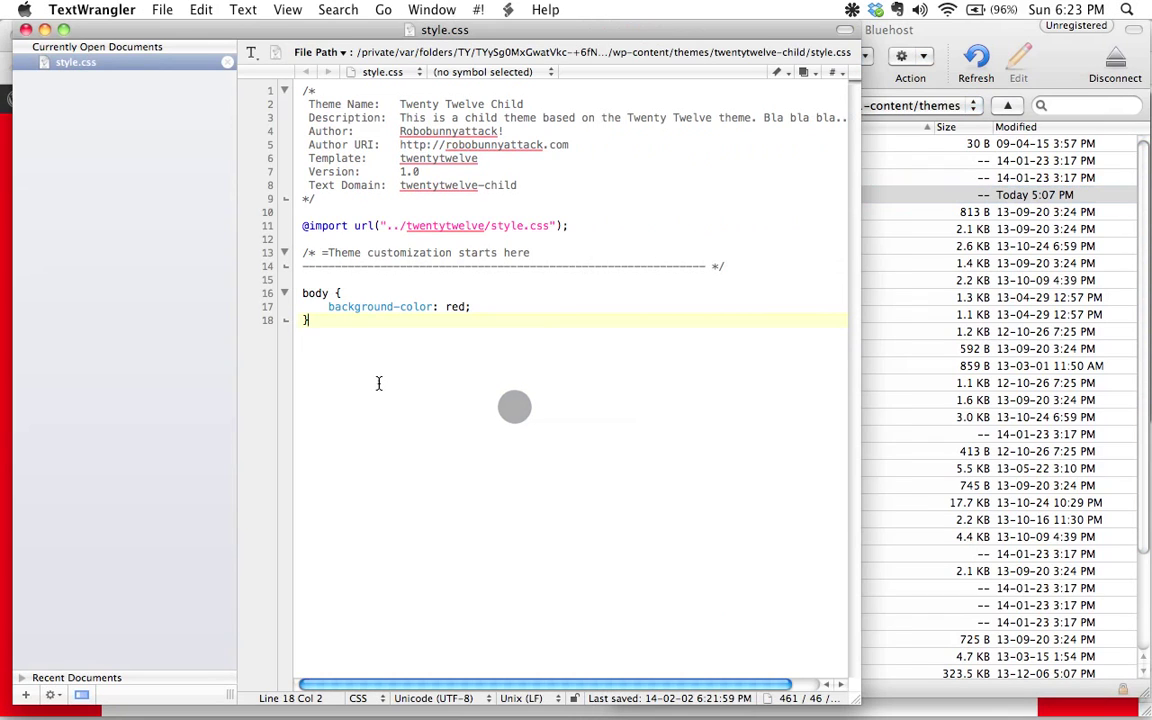
left_click_drag(304, 292, 390, 423)
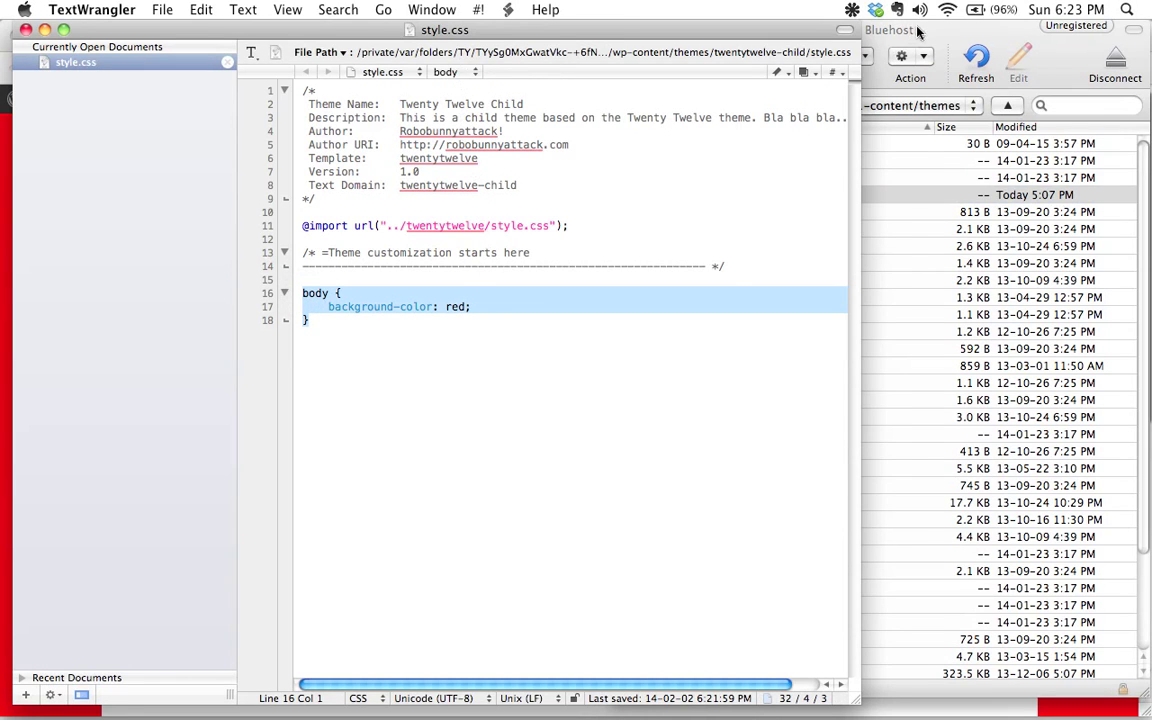
Step: Collapse twentytwelve and expand twentytwelve-child to reveal its 429 B style.css
key("super+Tab")
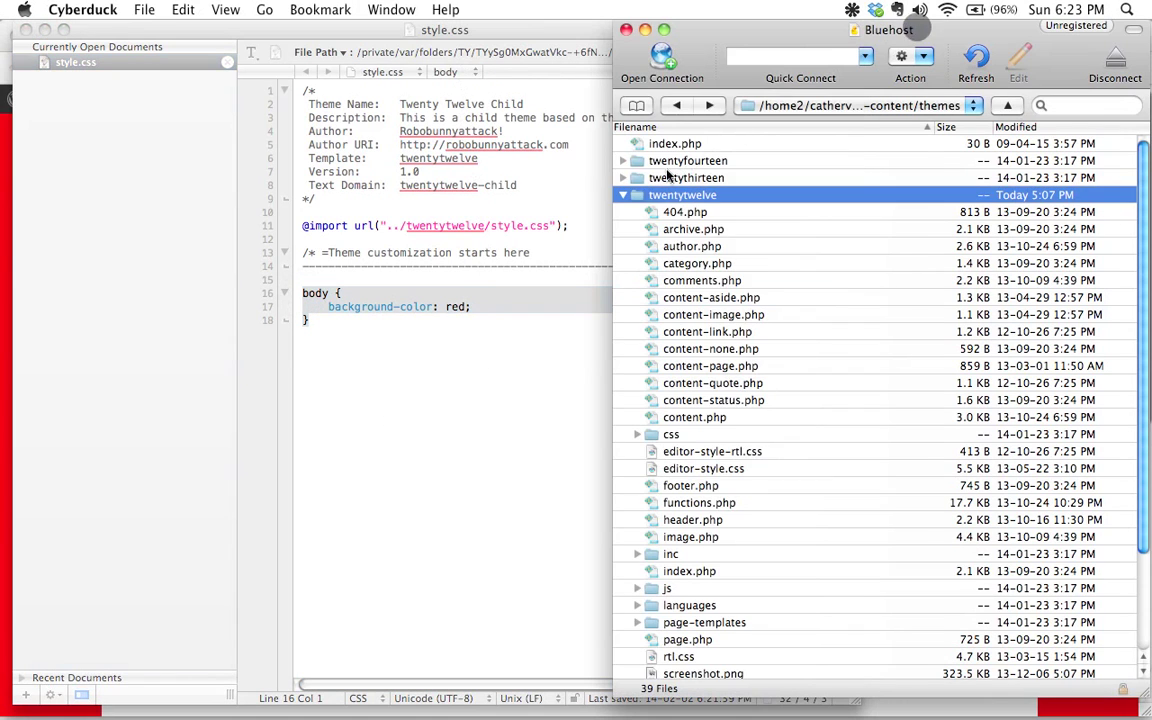
left_click(622, 195)
left_click(622, 212)
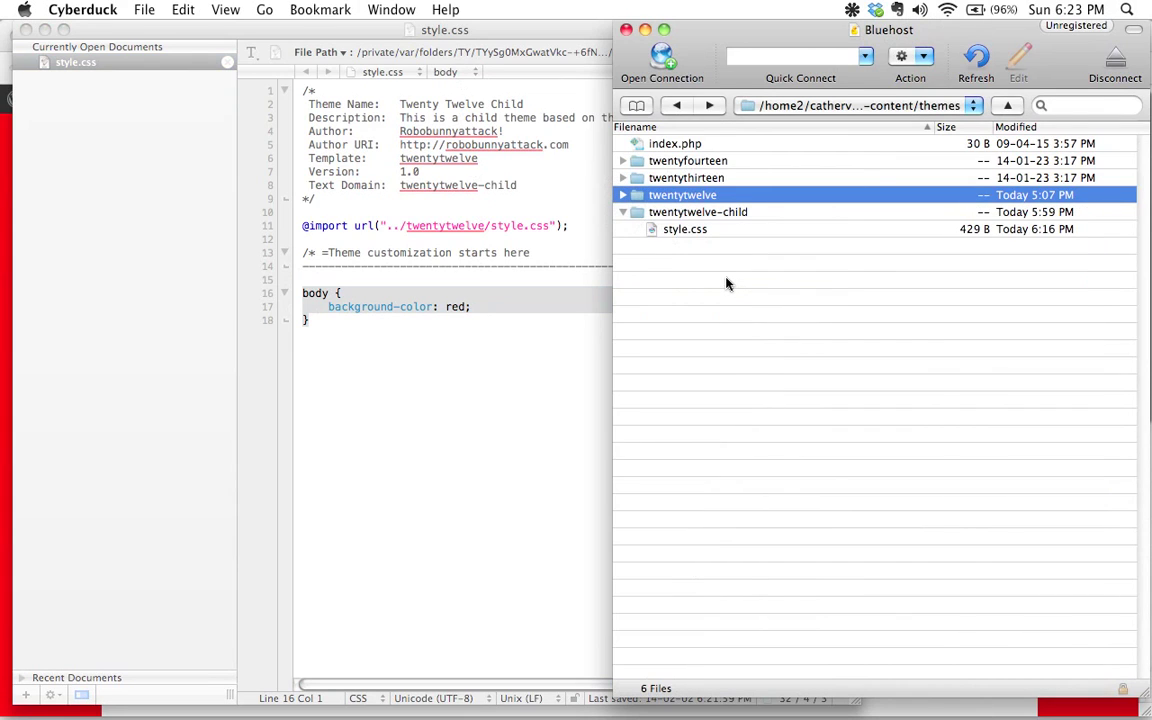
left_click(665, 212)
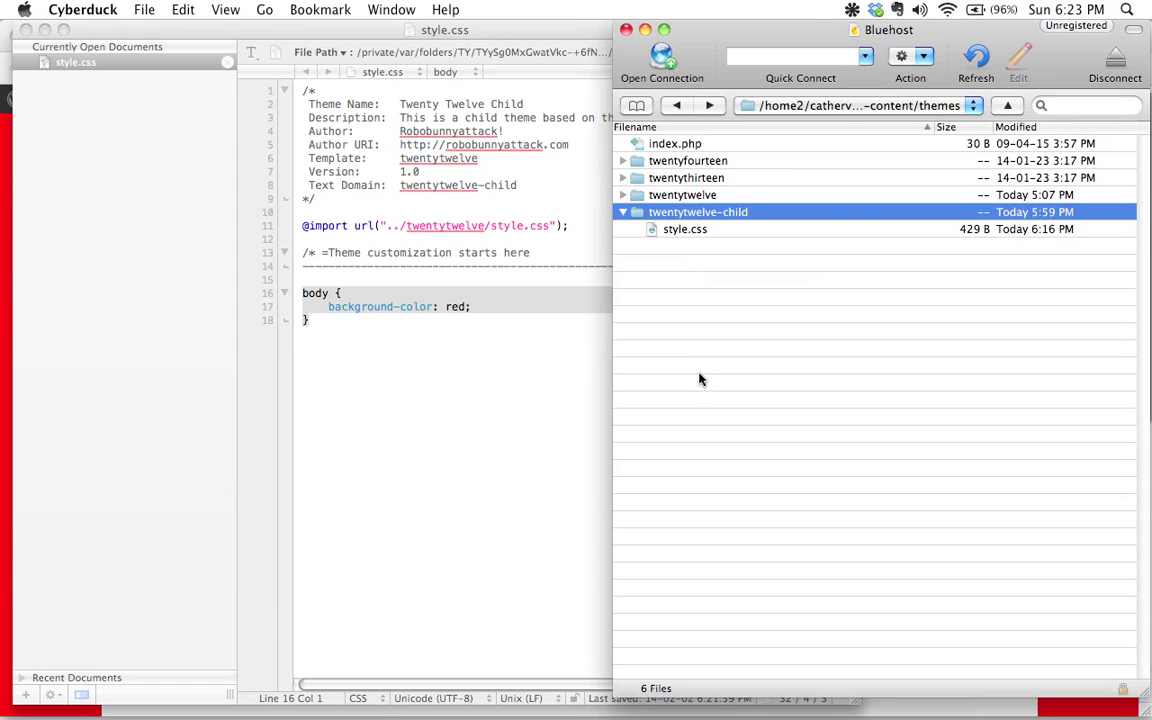
Step: Insert two blank lines after the body rule's closing brace on line 18, then return to the red demo site
left_click(385, 372)
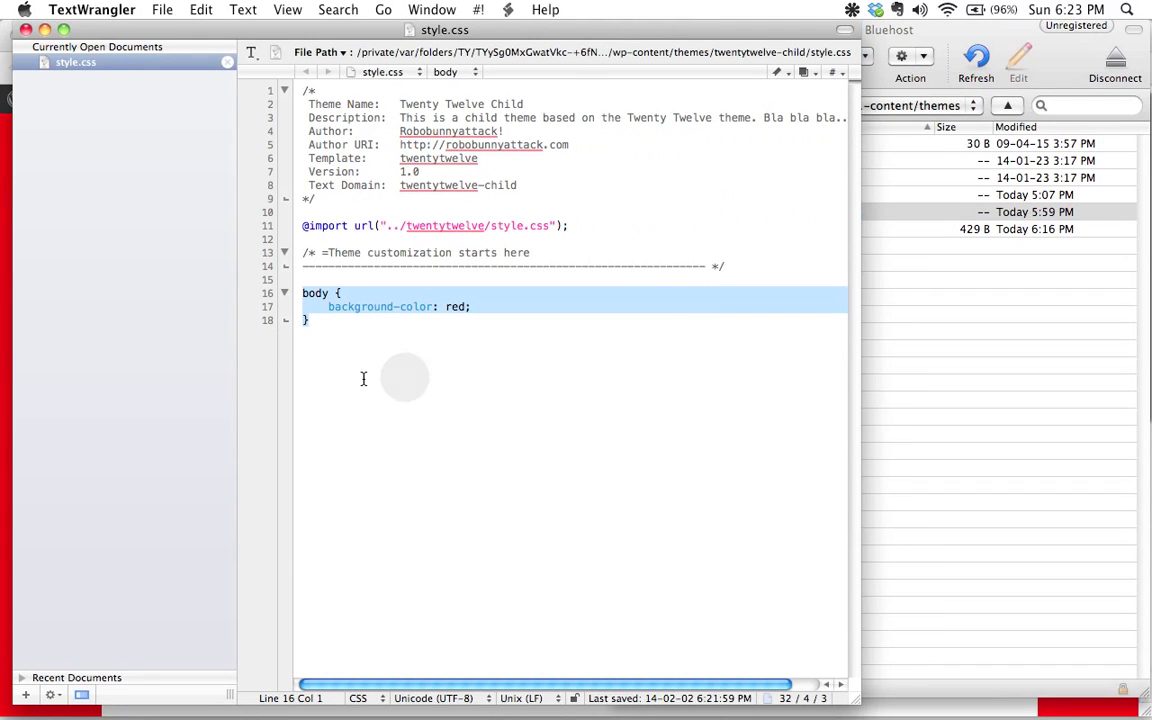
triple_click(421, 226)
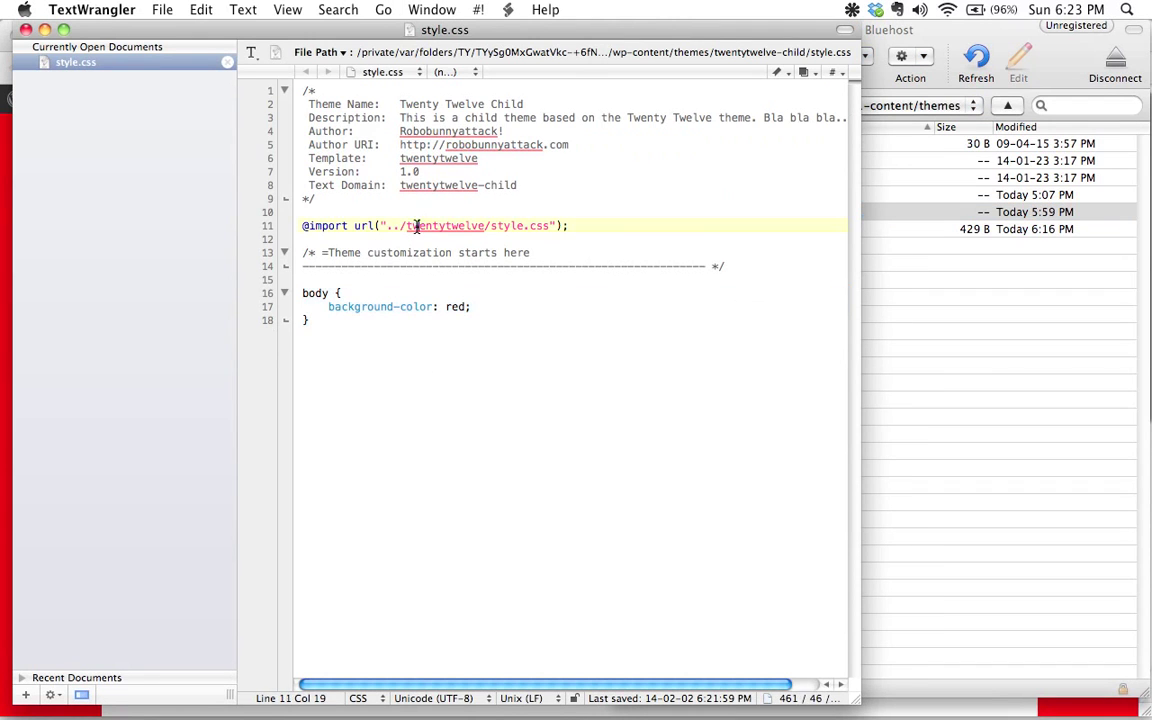
left_click(470, 434)
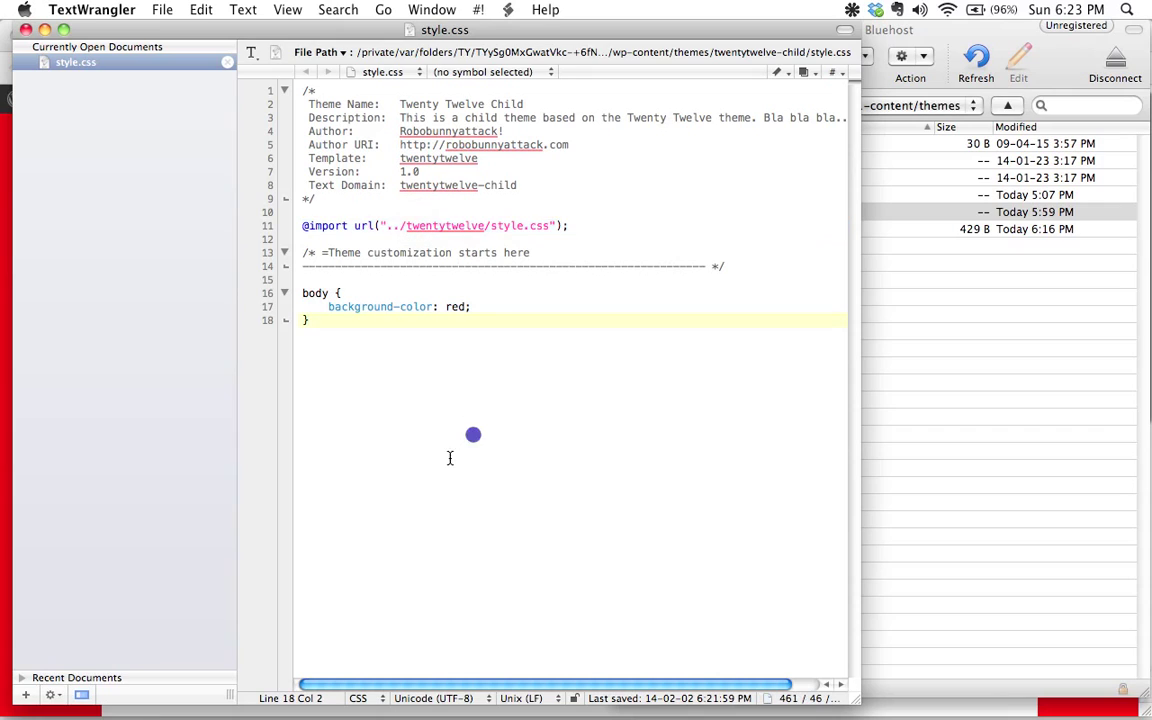
key("Return")
key("Return")
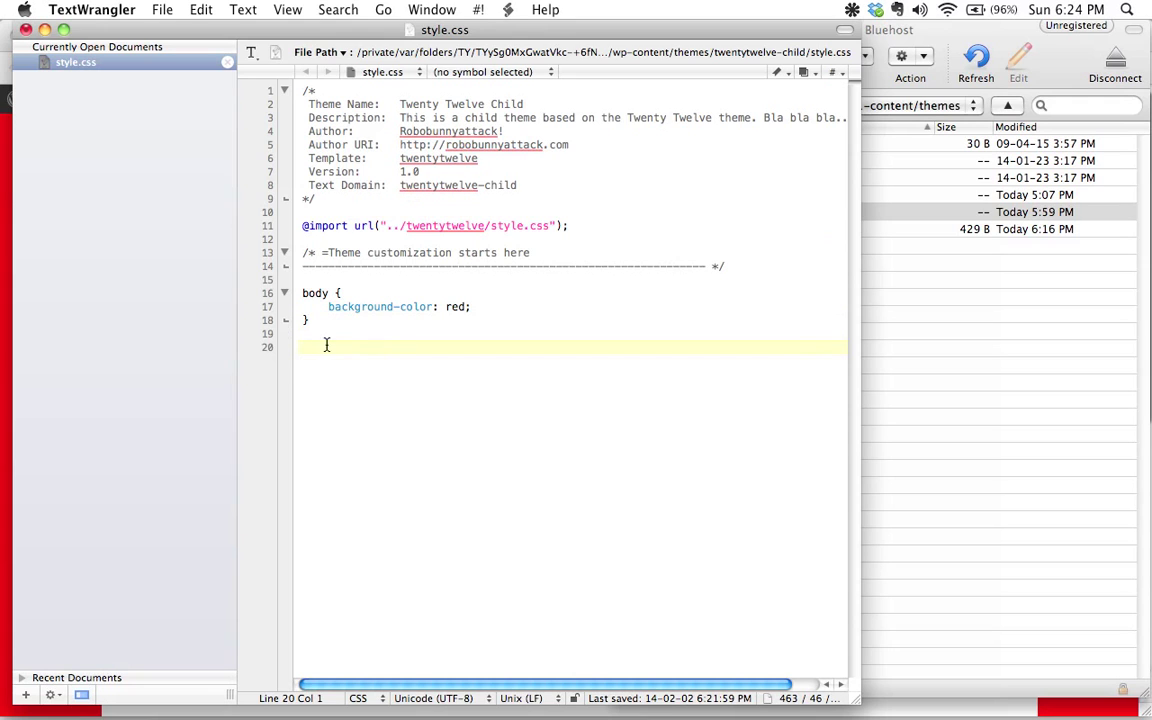
left_click(10, 132)
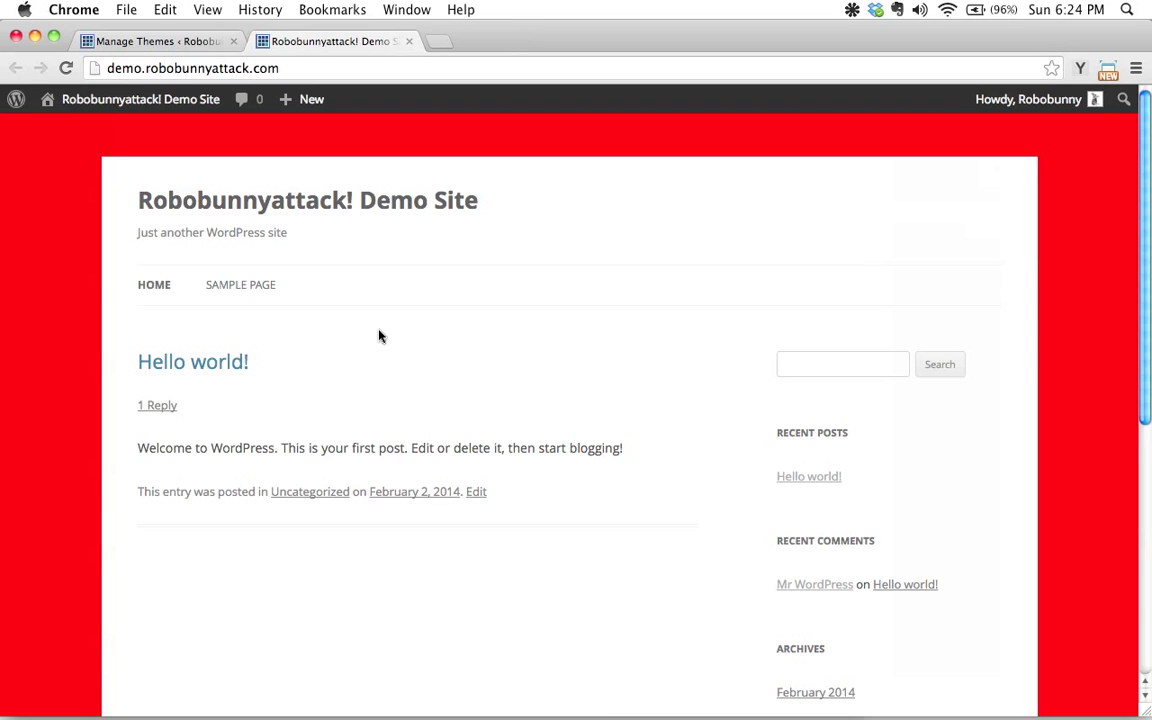
Step: Show the top of Appearance > Themes with Twenty Twelve Child active and the 'New theme activated' notice
left_click(150, 41)
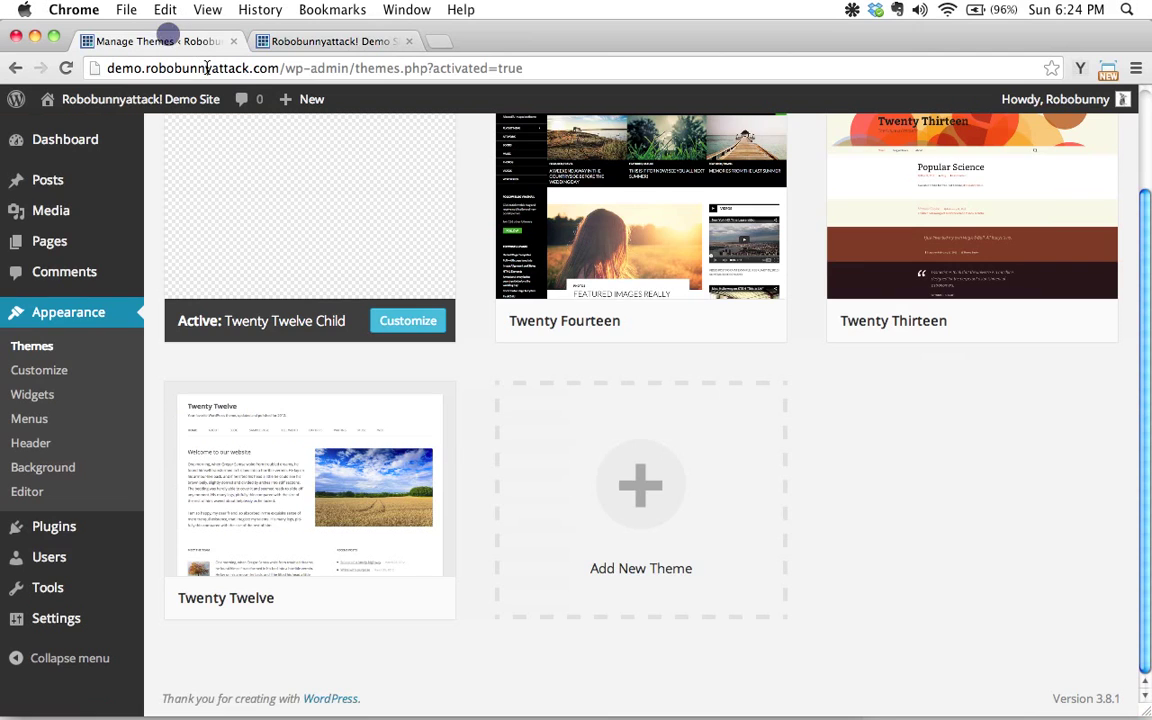
scroll(502, 416, "up", 3)
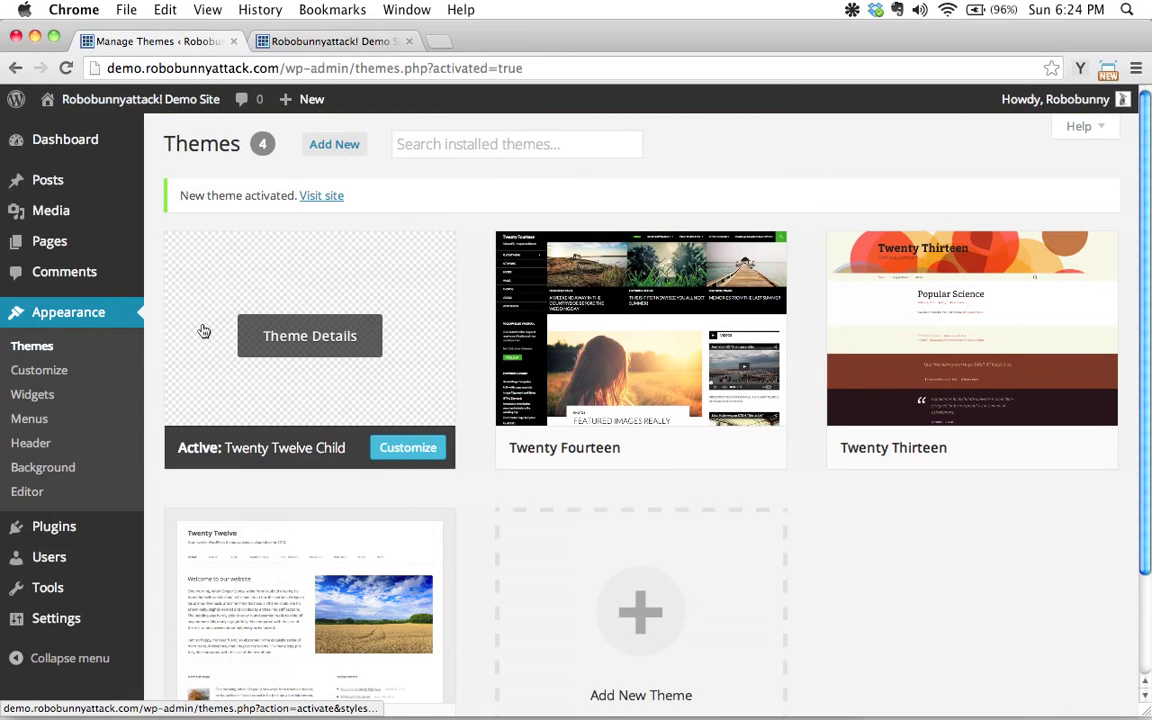